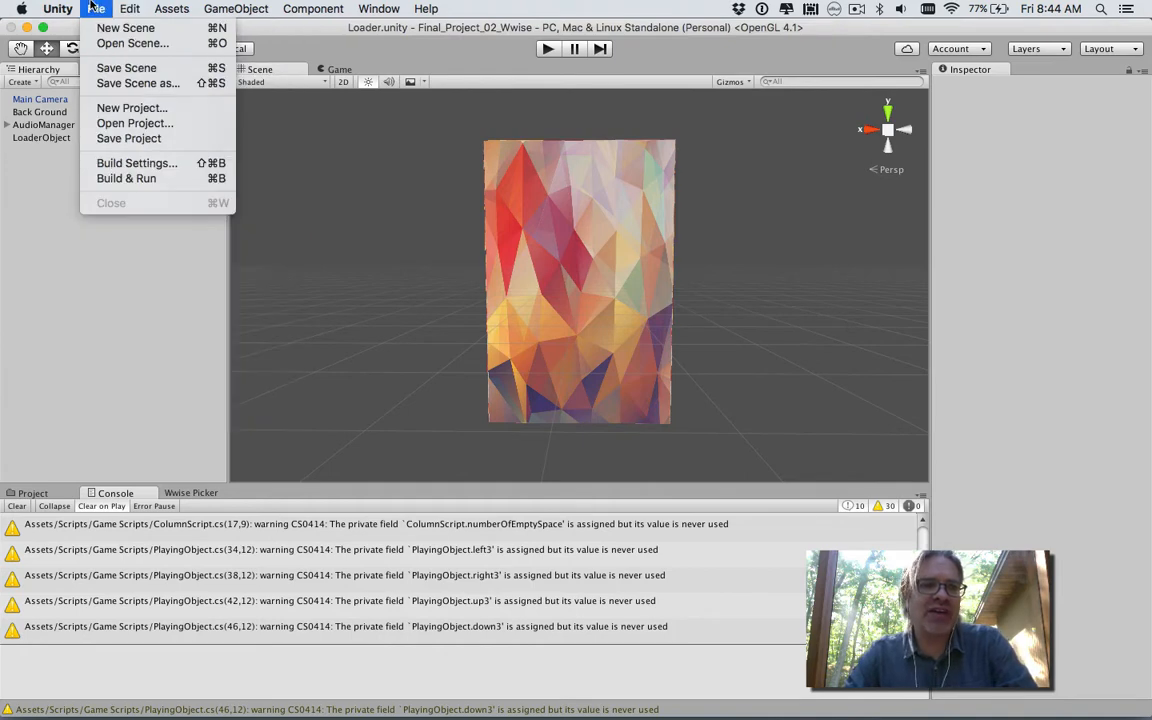
Step: Build the project as a Mac OS X standalone app saved on the Desktop as Match 3 Game
left_click(137, 166)
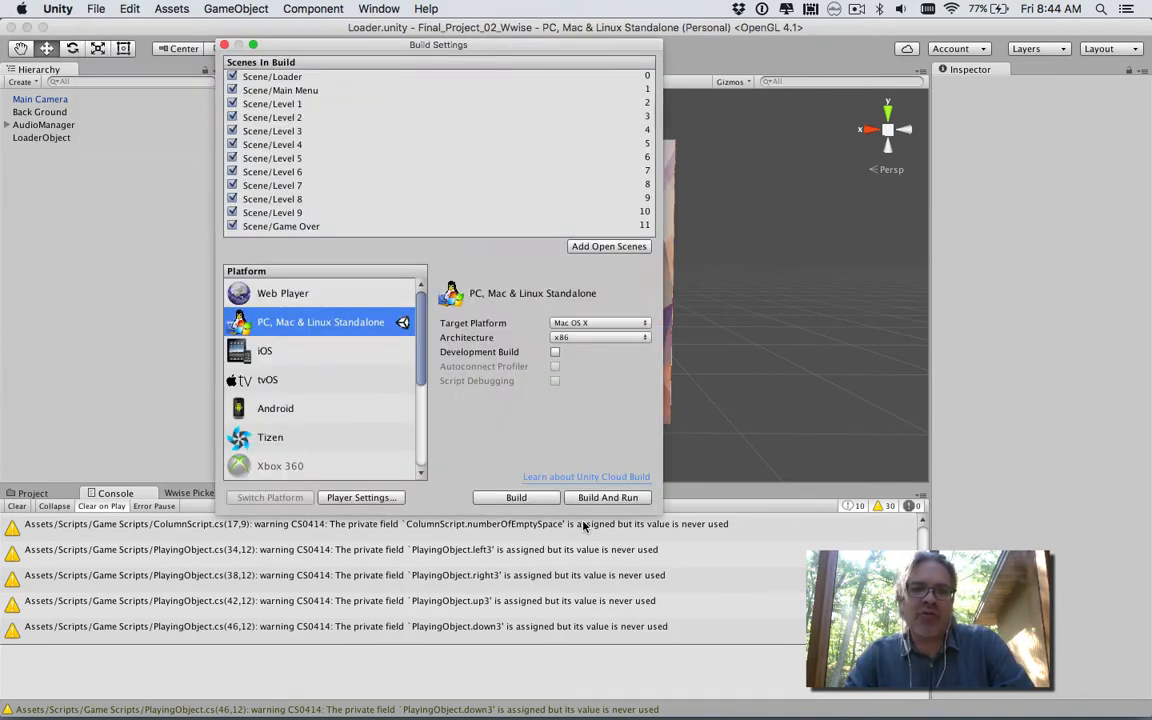
left_click(516, 497)
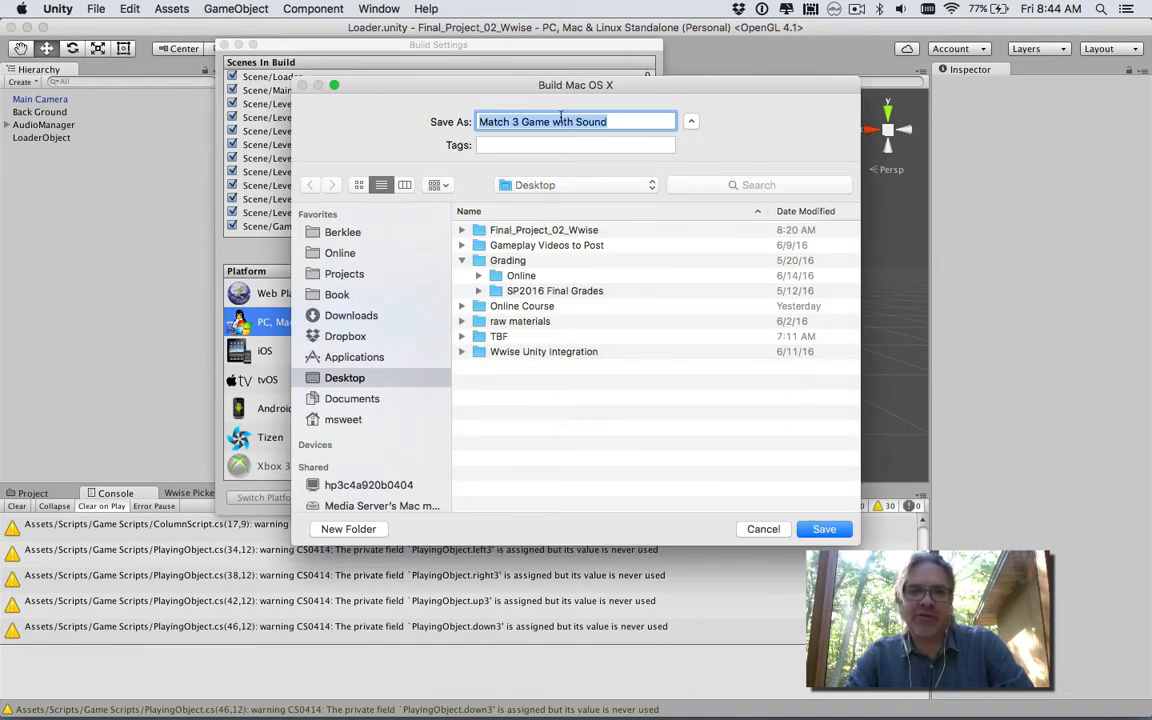
left_click_drag(551, 121, 610, 121)
key("BackSpace")
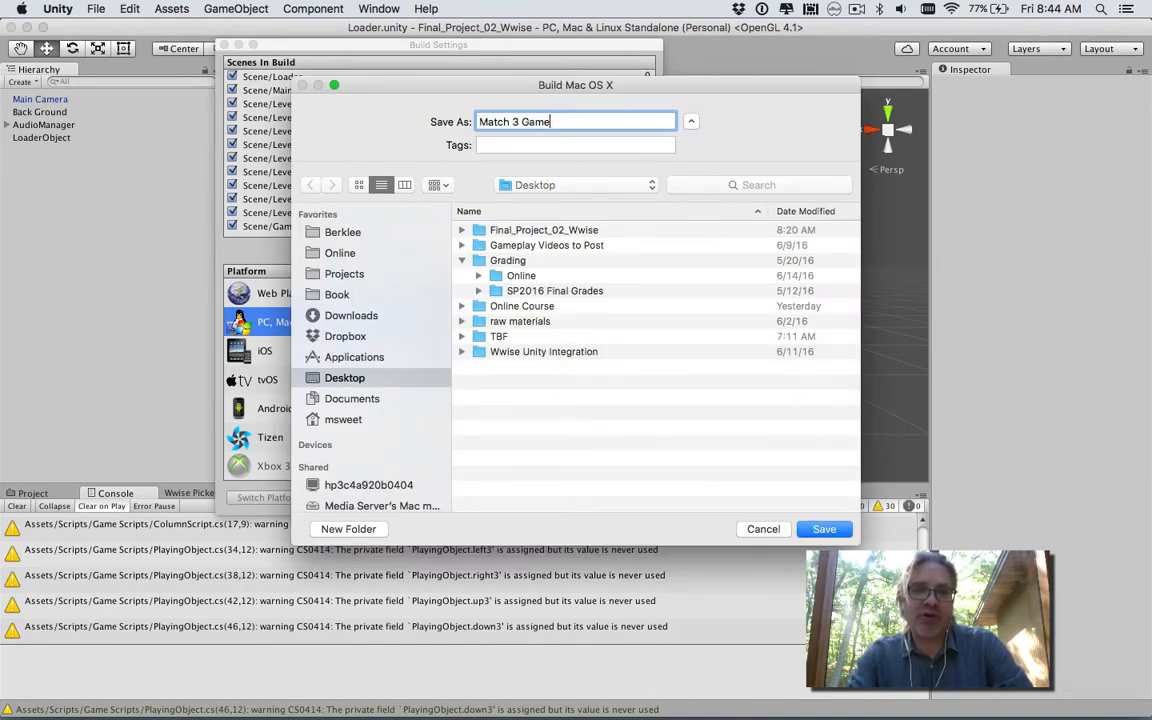
key("Return")
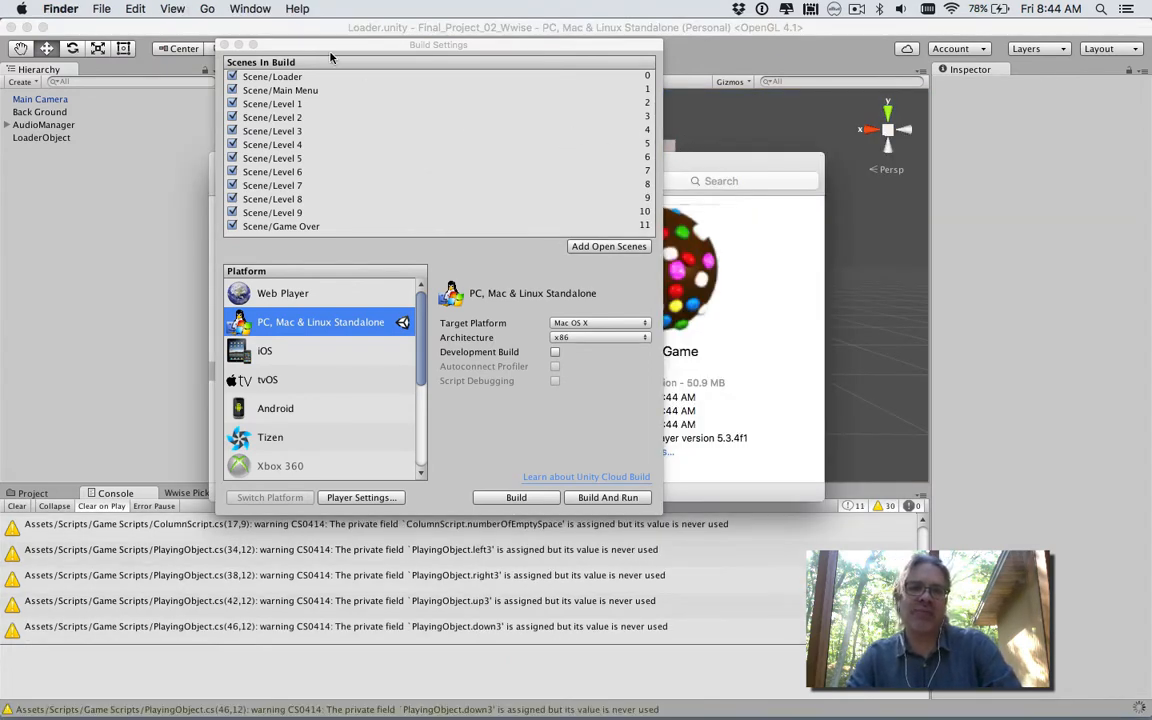
Step: Launch the built Match 3 Game from the Desktop in a 640 x 480 window and test level 1, then quit
left_click(226, 45)
left_click(406, 348)
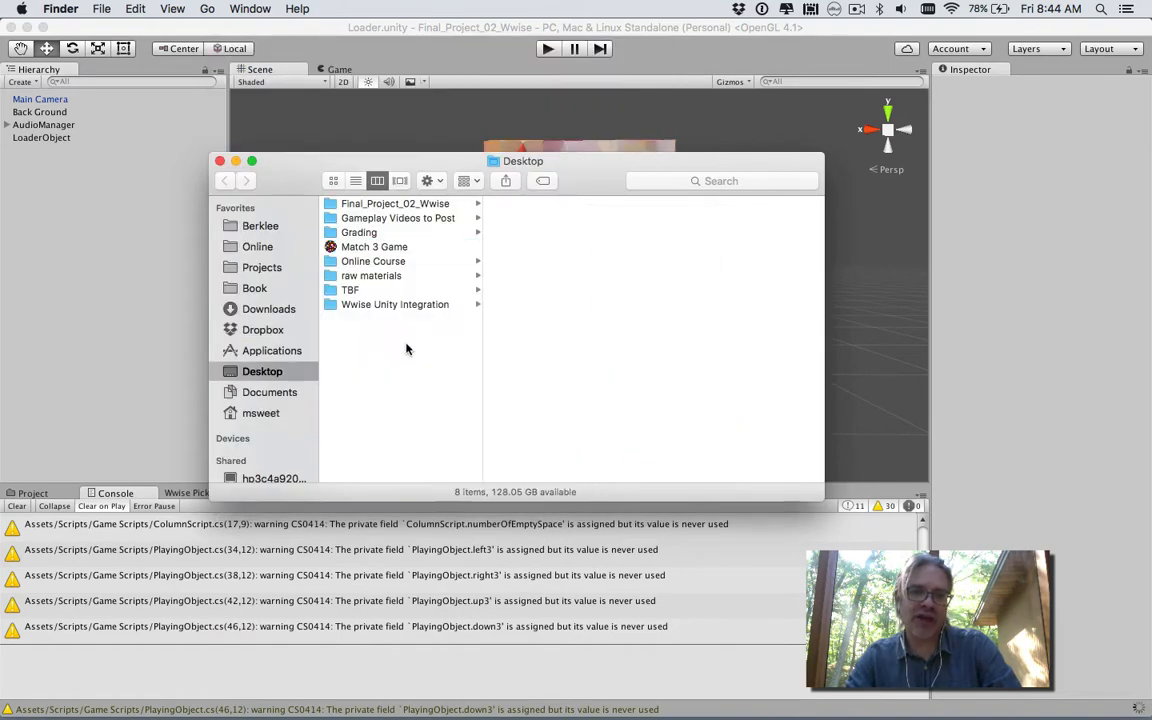
double_click(374, 246)
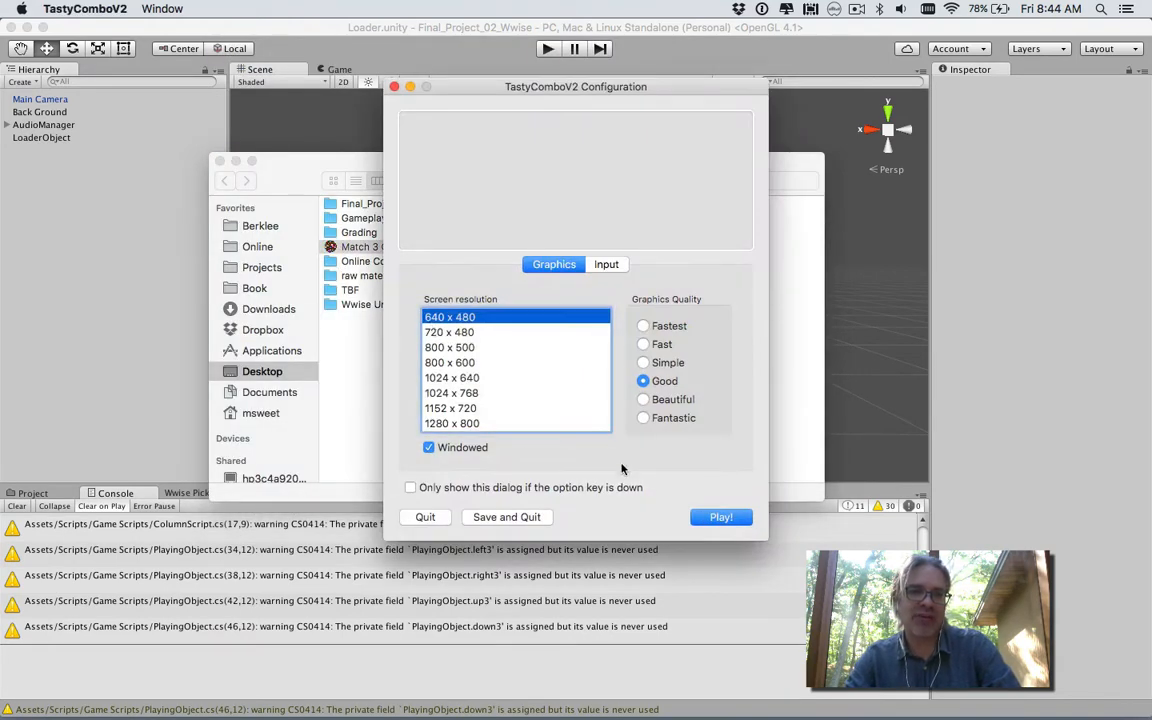
left_click(702, 516)
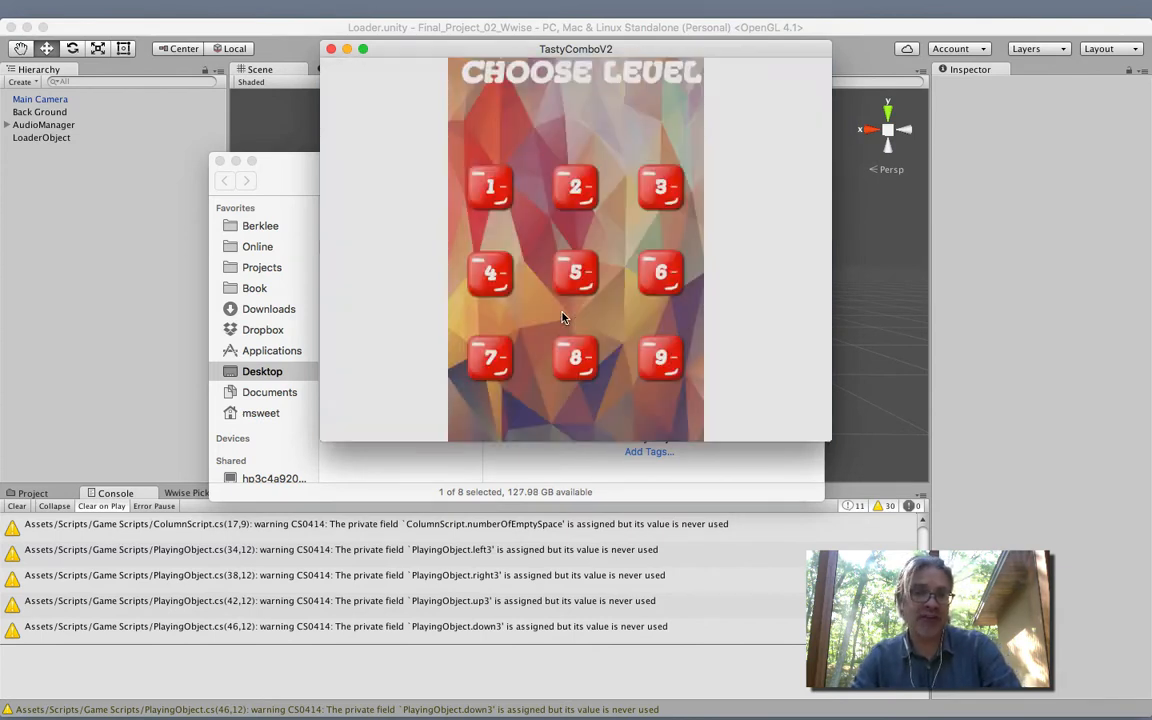
left_click(485, 190)
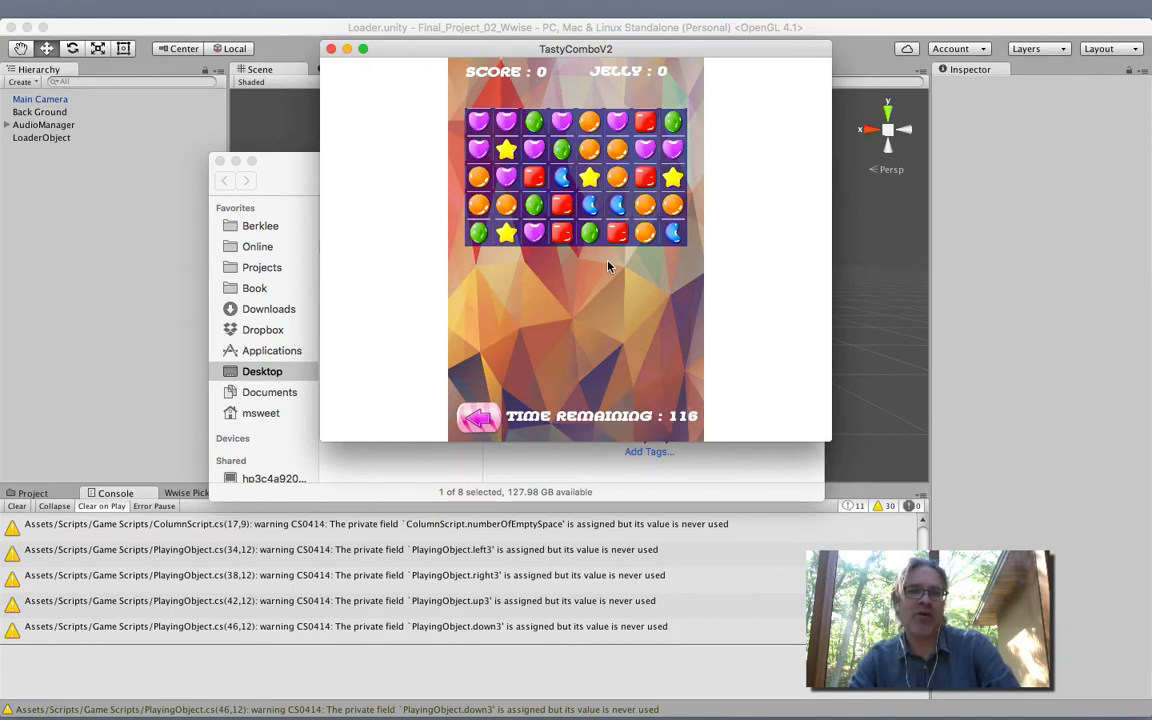
key("super+q")
Step: Test the Loader scene in the Unity editor, stop playback, and expand the AudioManager object
left_click(550, 50)
left_click(550, 50)
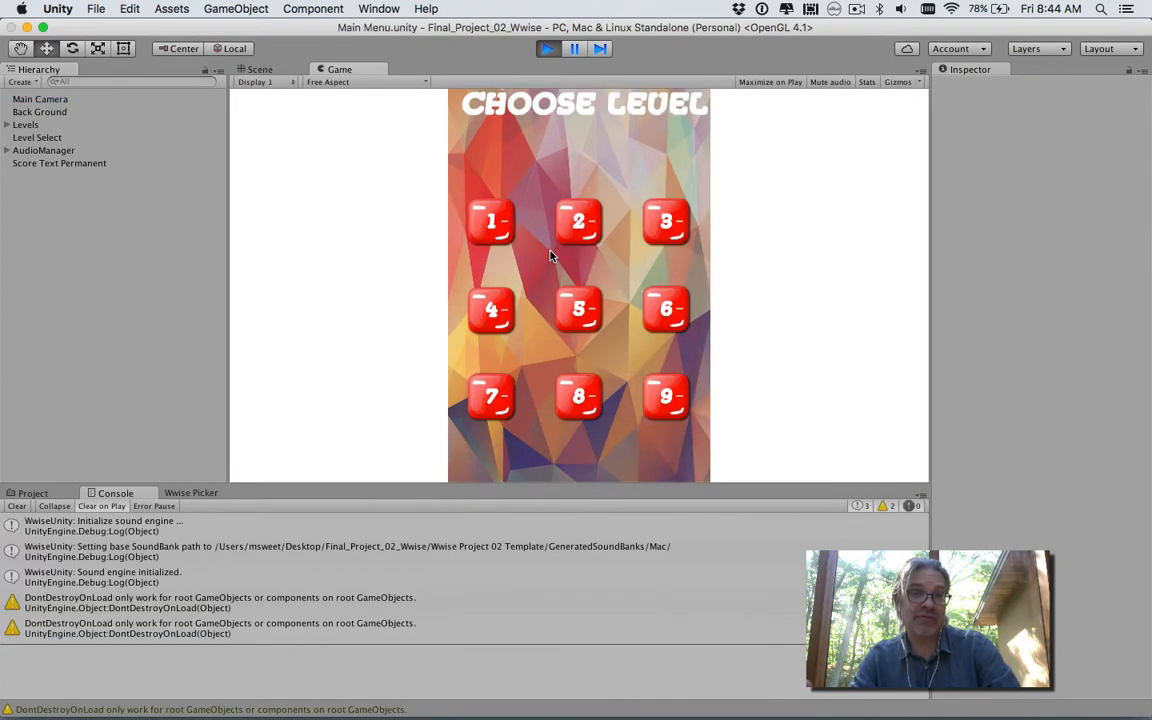
left_click(547, 49)
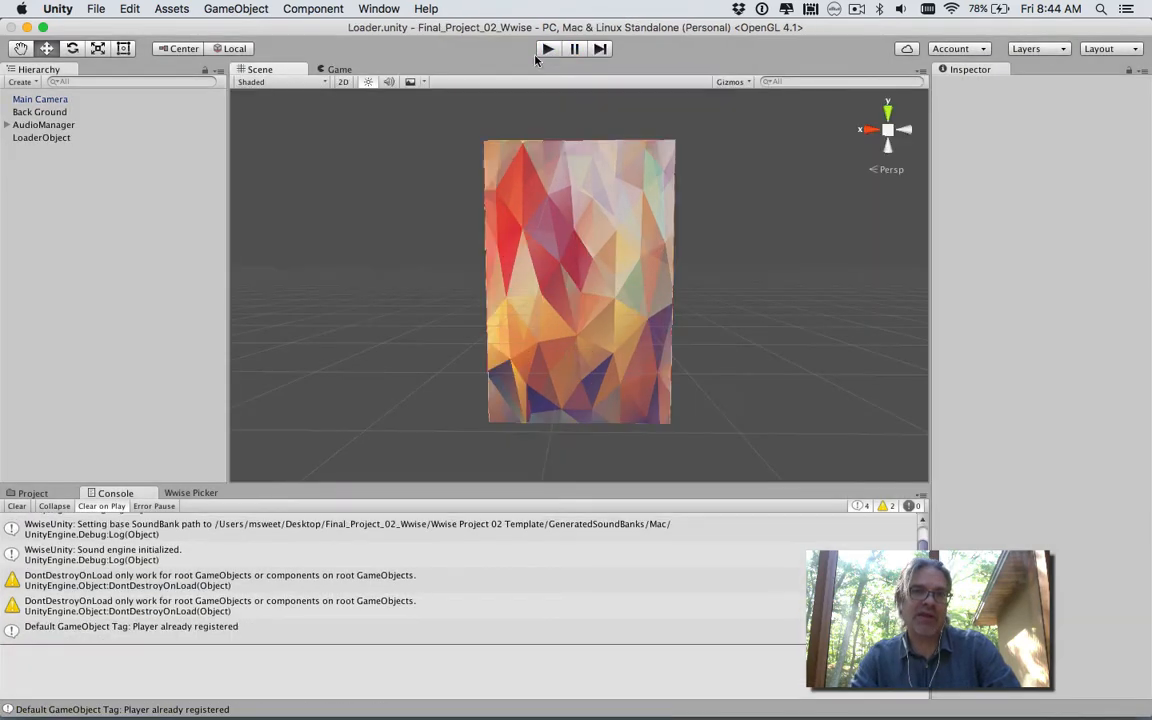
left_click(7, 125)
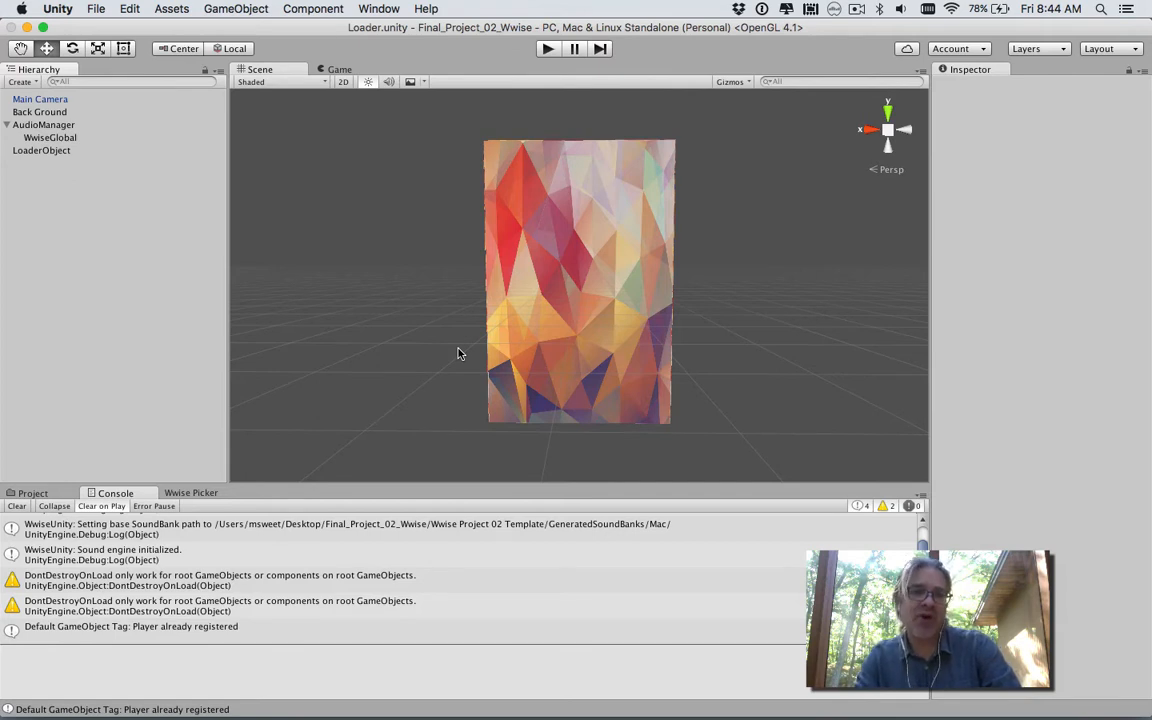
Step: Switch to Wwise and generate Game_SoundBank for the Mac and Windows platforms from the SoundBank layout
key("super+Tab")
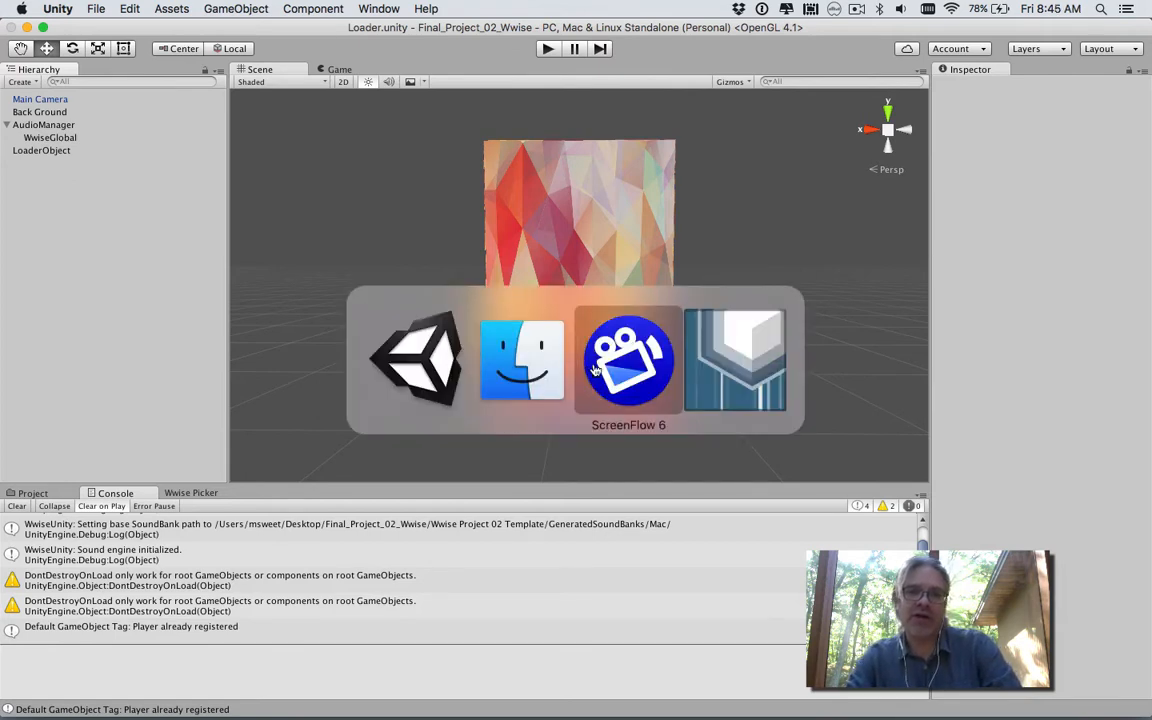
left_click(706, 376)
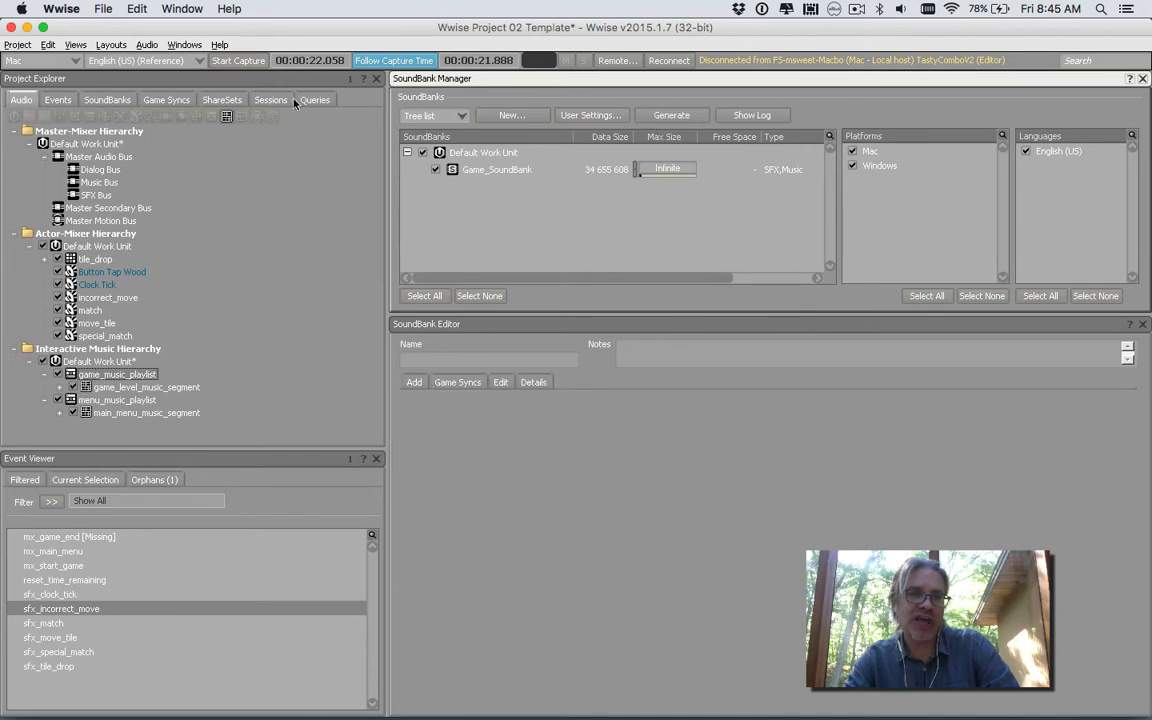
left_click(110, 45)
left_click(120, 88)
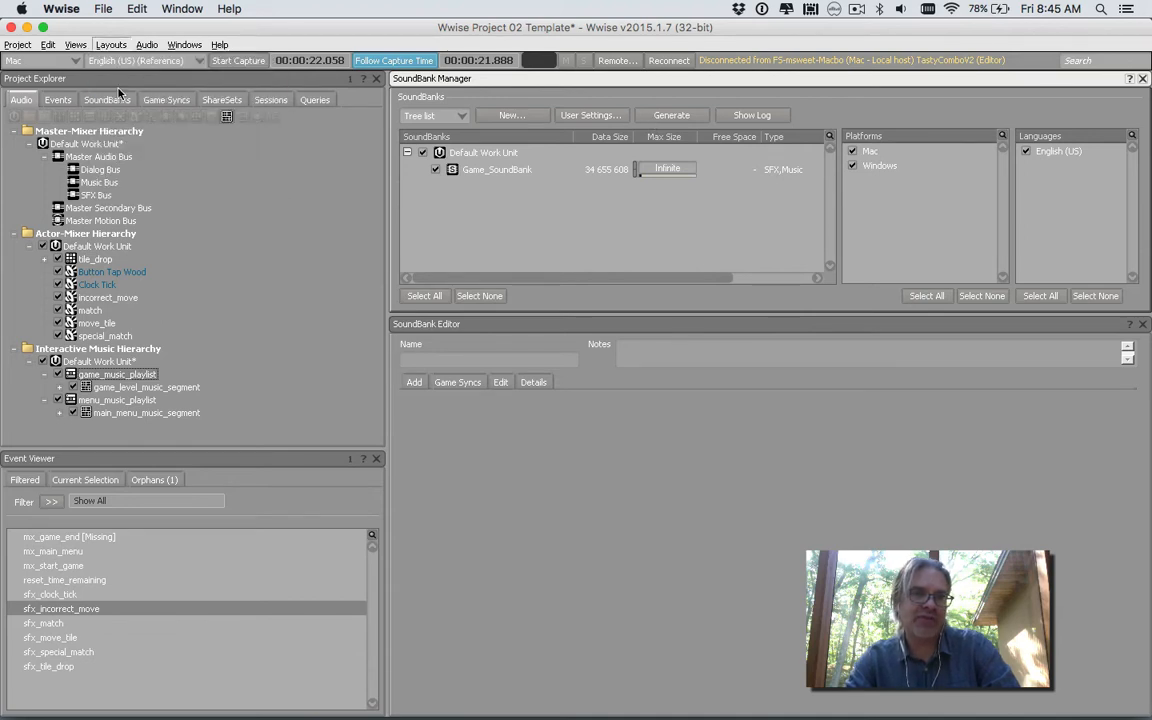
left_click(680, 118)
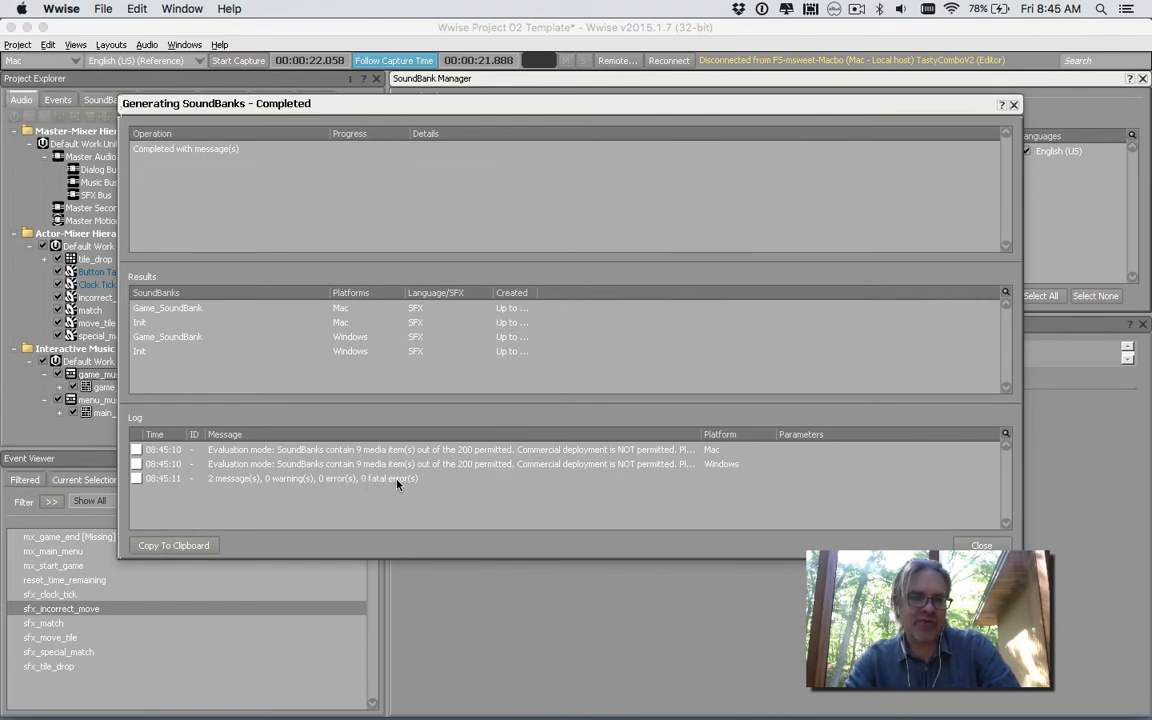
left_click(1003, 546)
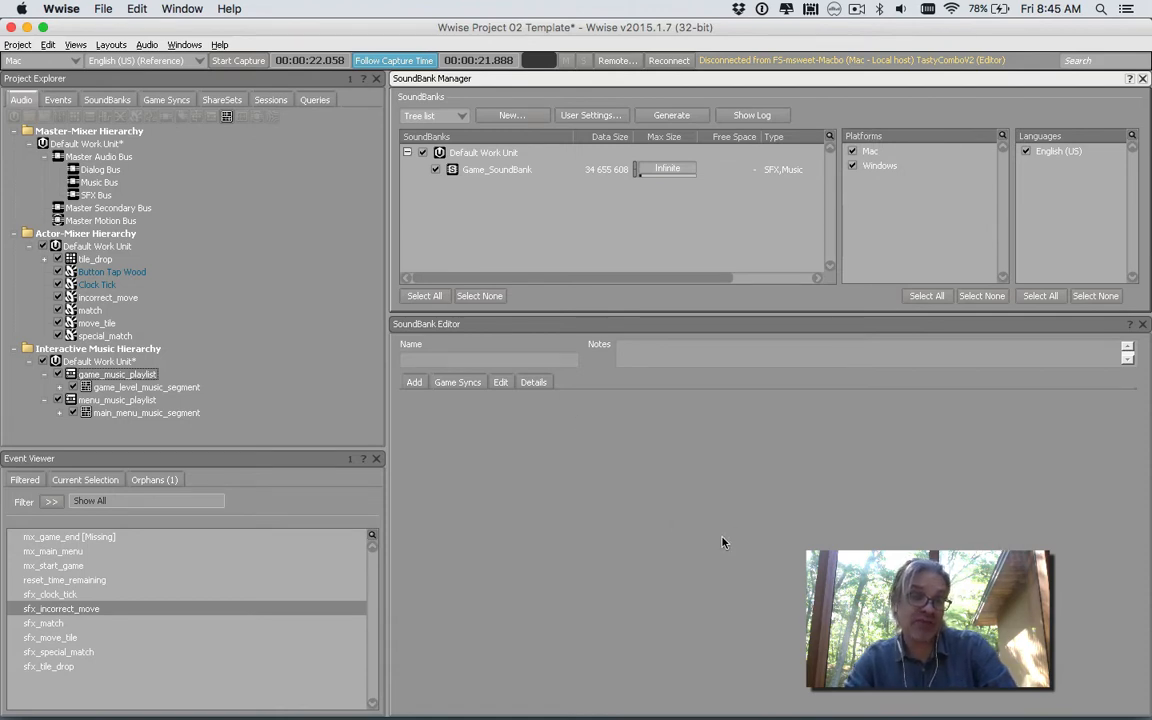
Step: Save the Wwise project and quit both Wwise and Unity
key("super+s")
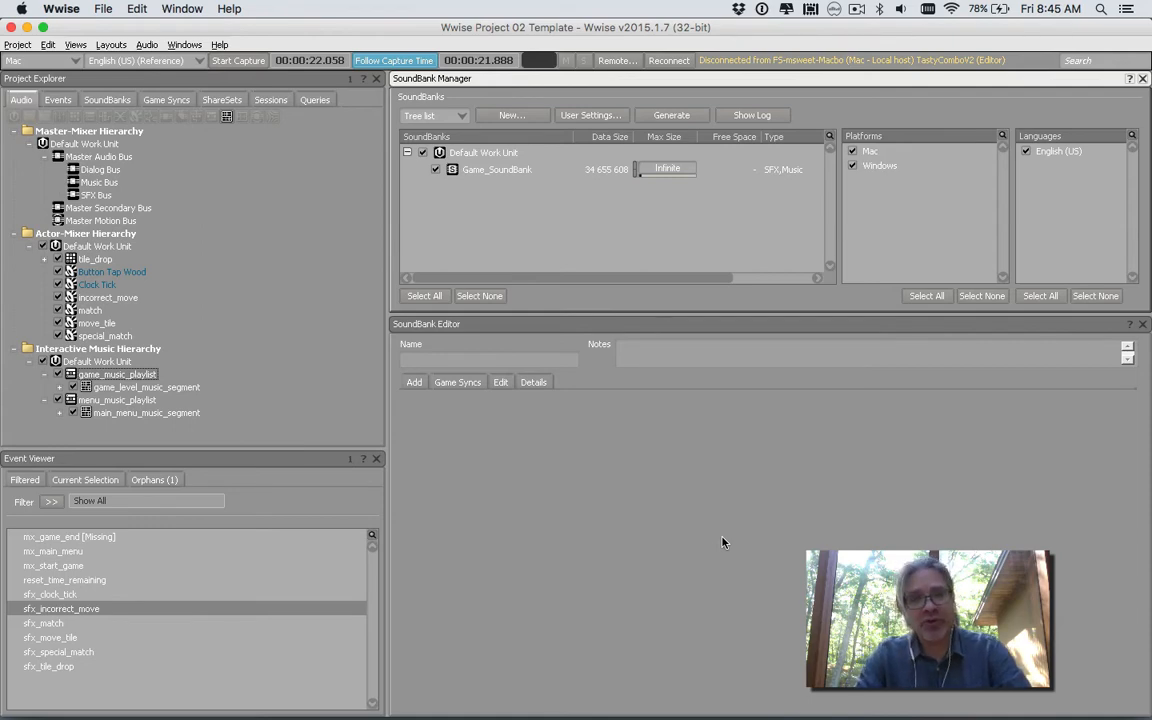
key("super+q")
key("super+q")
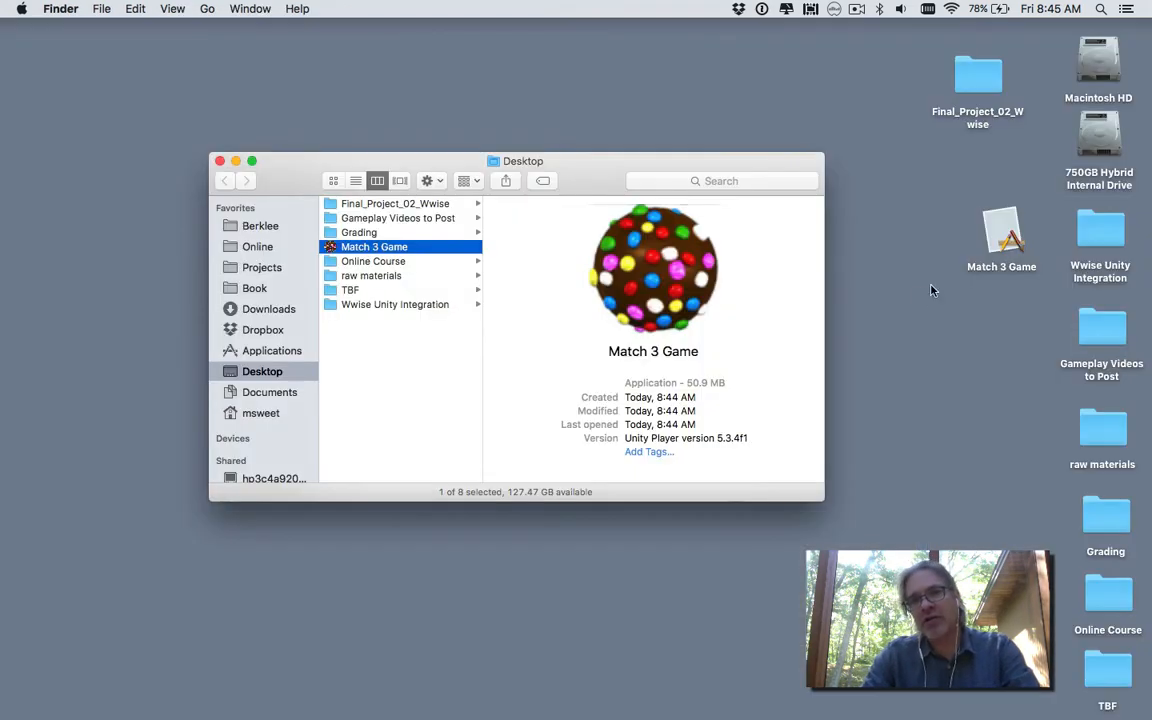
Step: Open the GeneratedSoundBanks folder inside Wwise Project 02 Template of Final_Project_02_Wwise
double_click(977, 76)
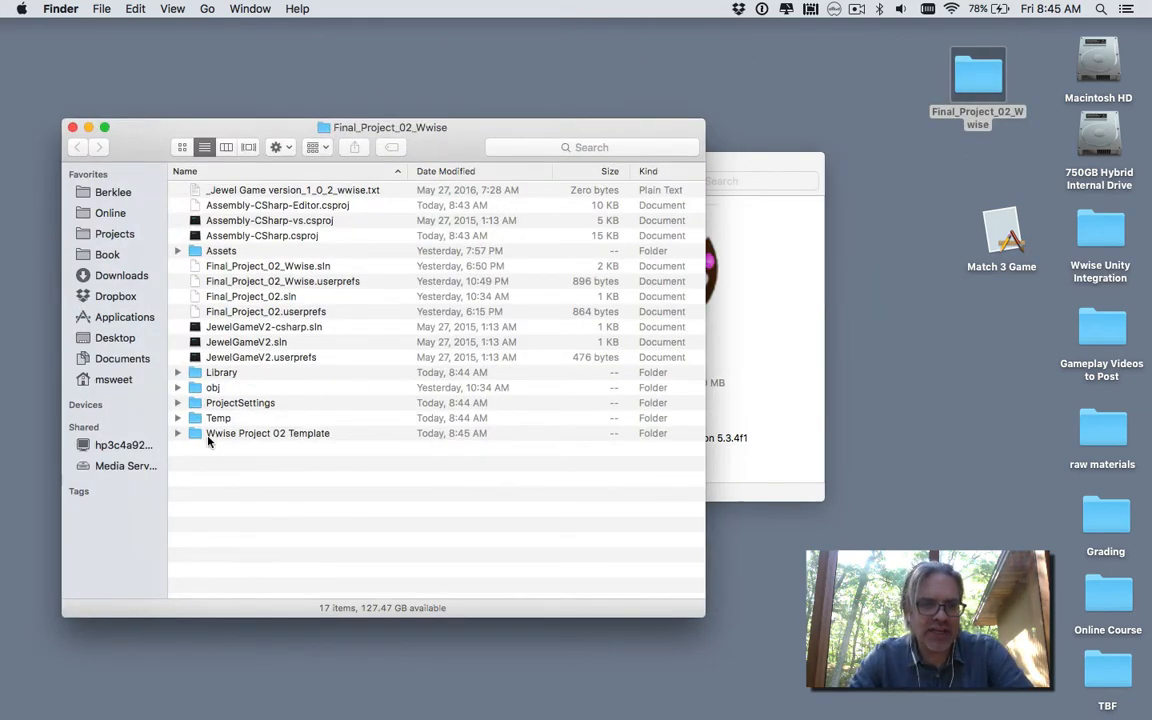
double_click(214, 436)
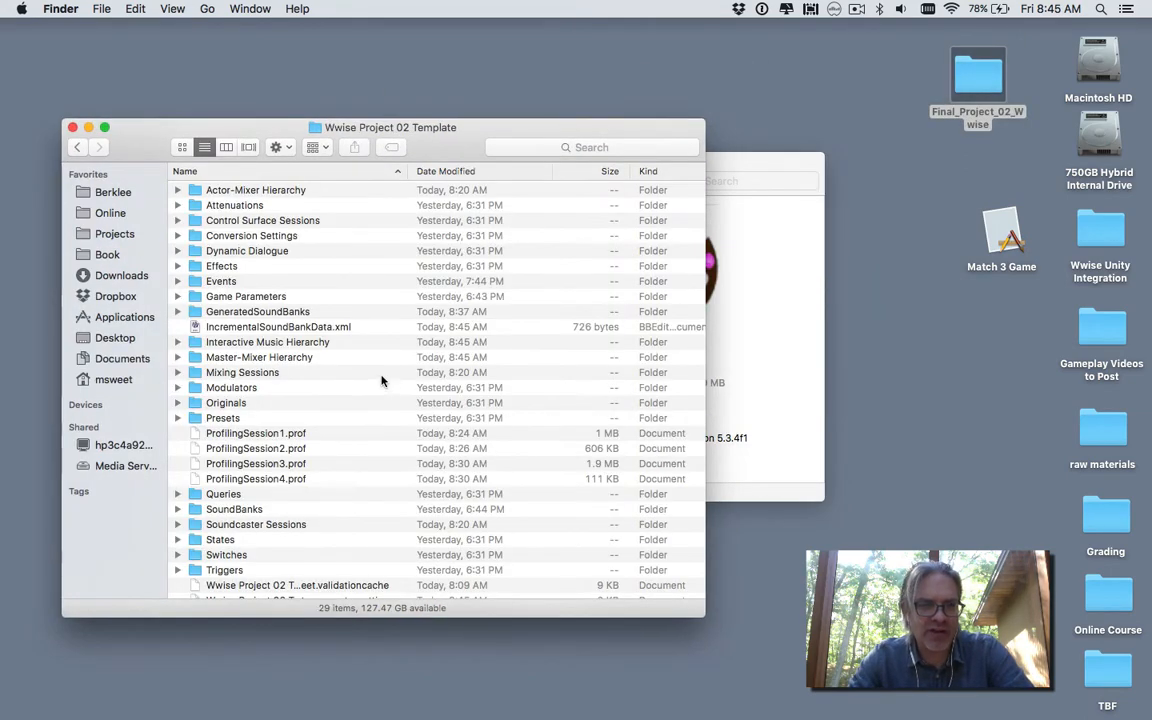
left_click_drag(466, 147, 606, 127)
scroll(400, 350, "down", 2)
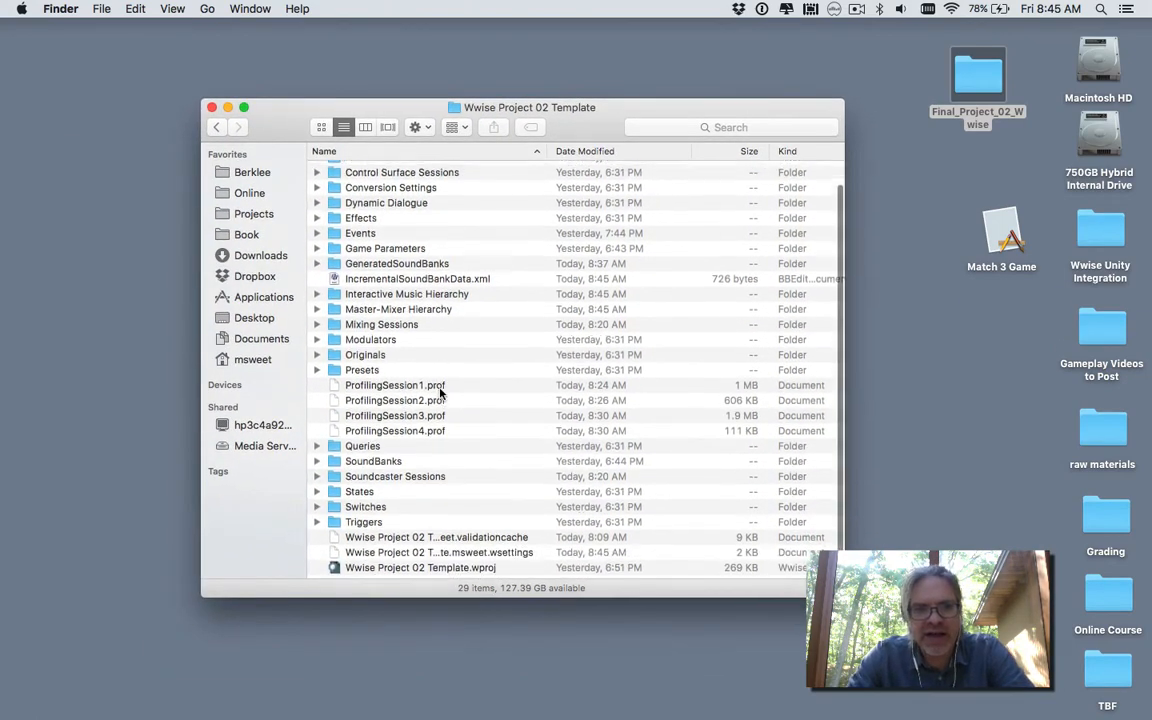
left_click(360, 268)
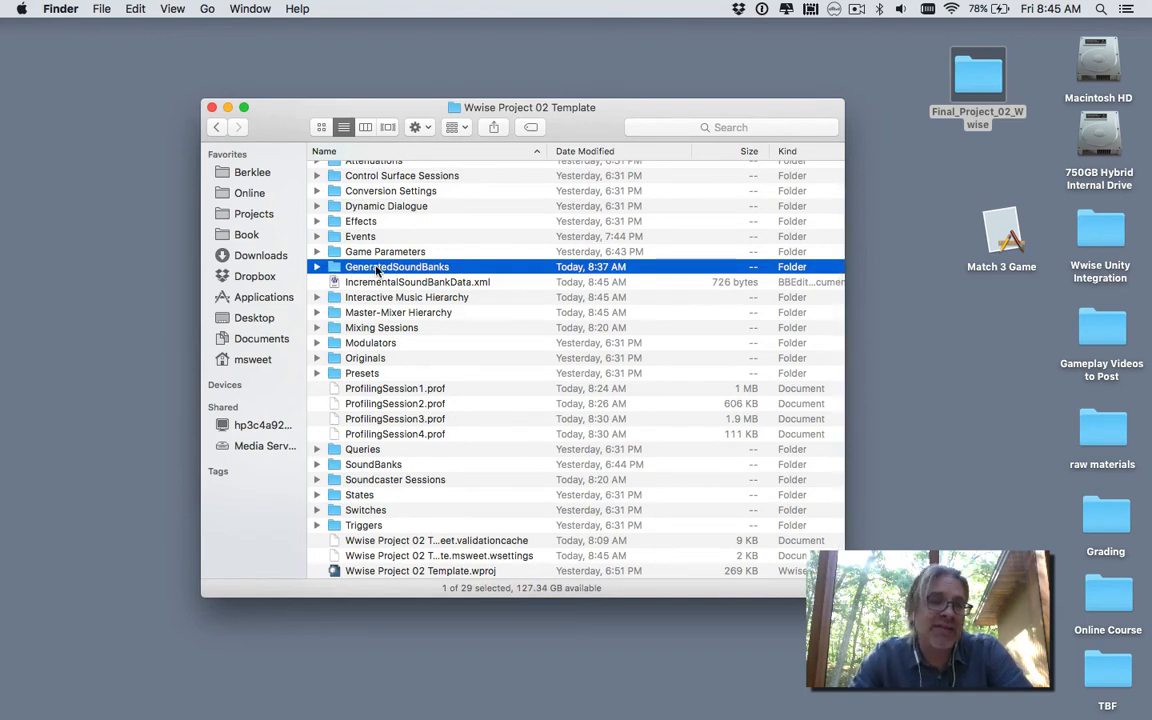
double_click(378, 268)
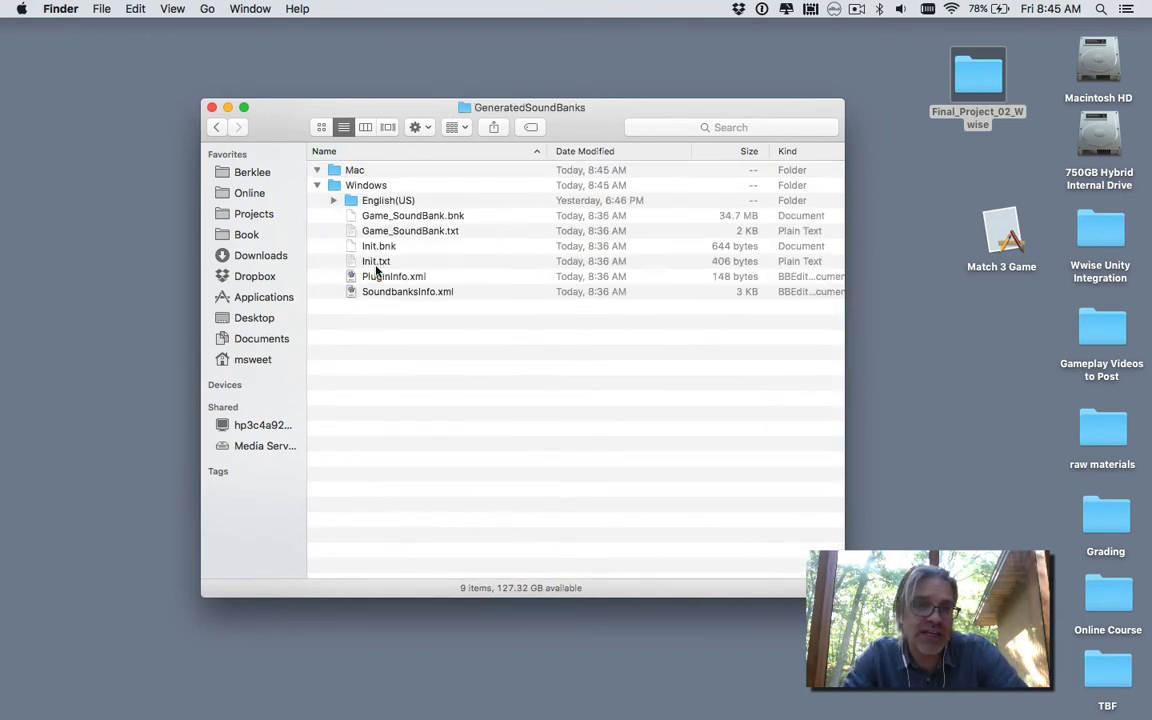
Step: Collapse the Mac and Windows folders, copy both, and close the folder window
left_click(316, 171)
left_click(316, 171)
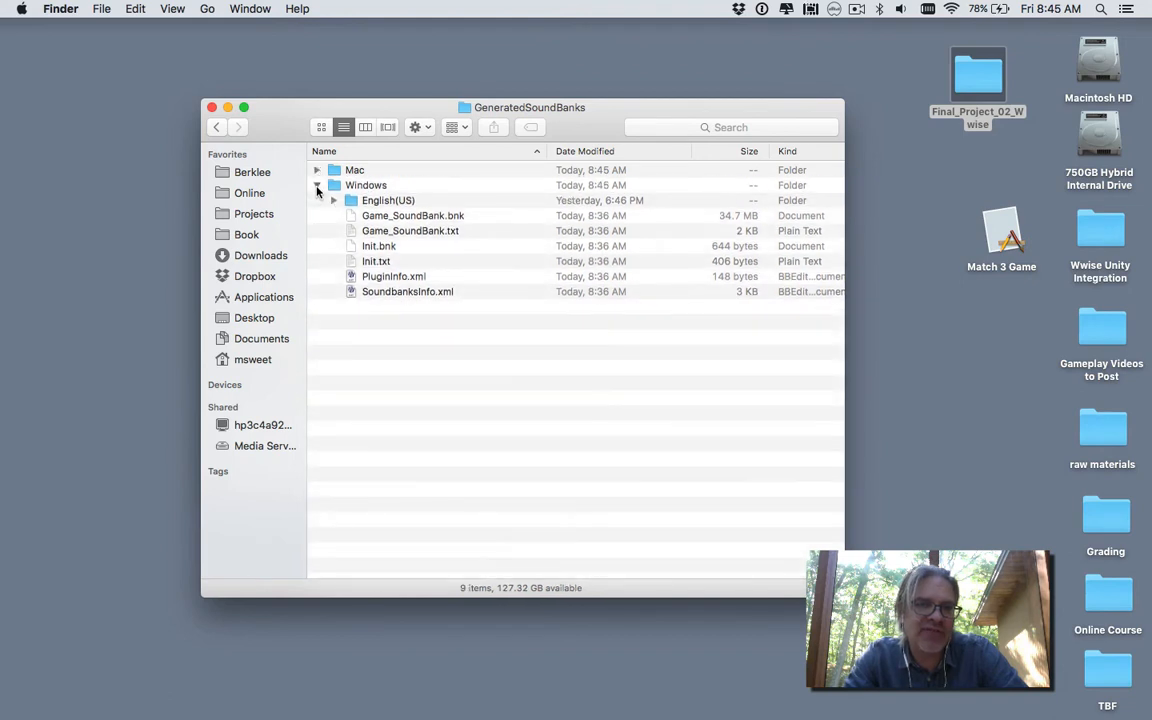
left_click(316, 187)
key("super+a")
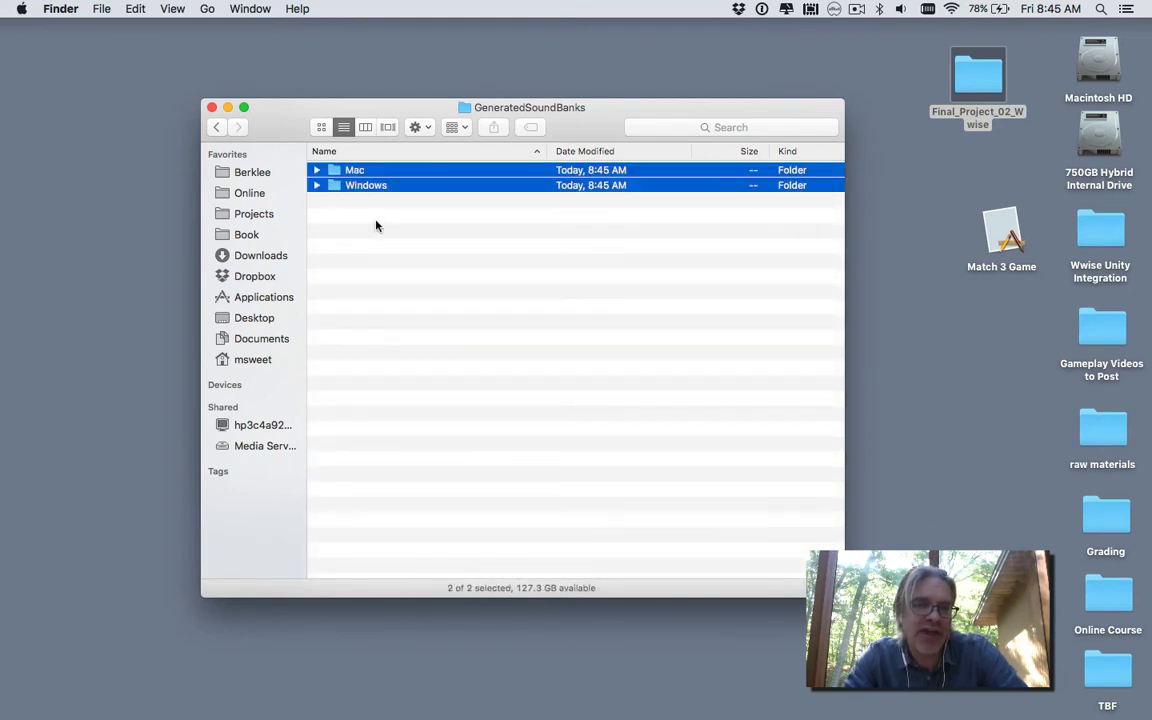
key("super+c")
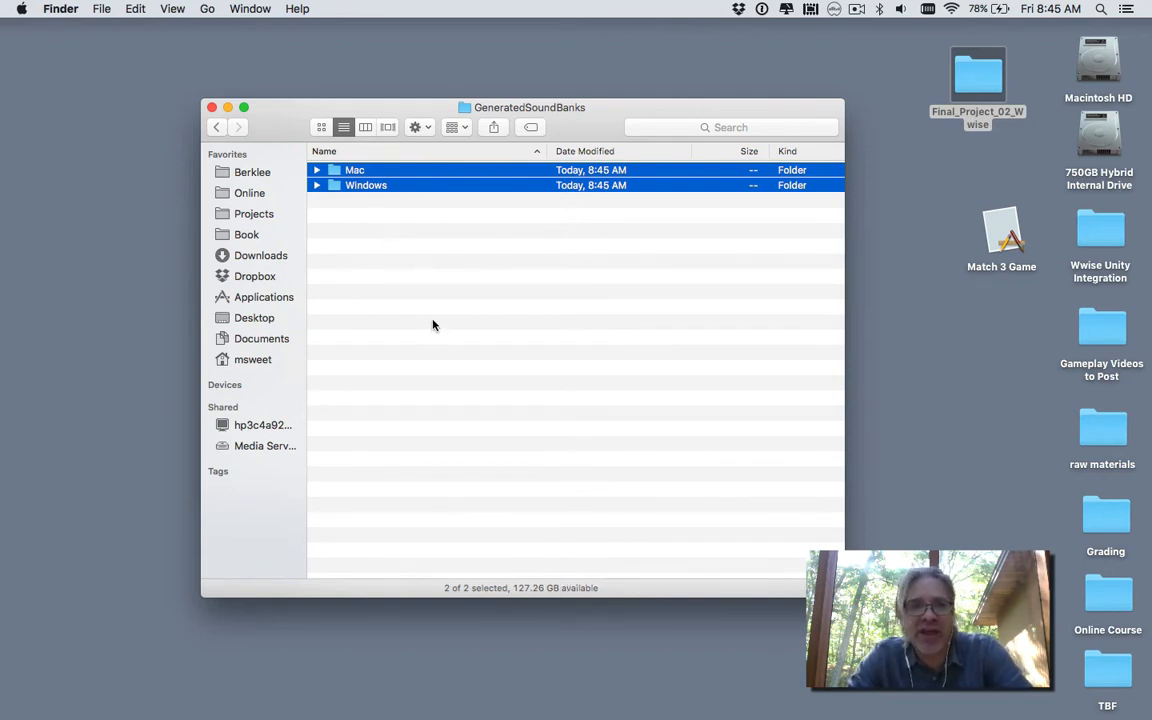
key("super+w")
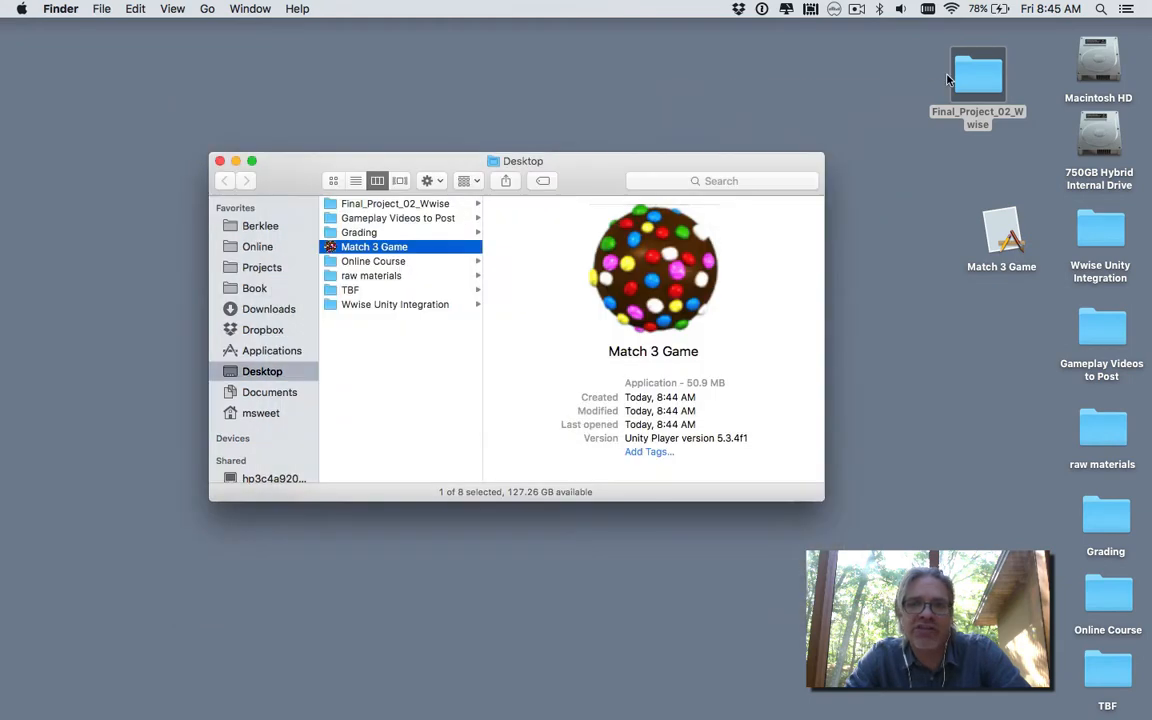
Step: Open Assets/StreamingAssets in Final_Project_02_Wwise and preview the contents of desc.txt
left_click(965, 82)
double_click(965, 82)
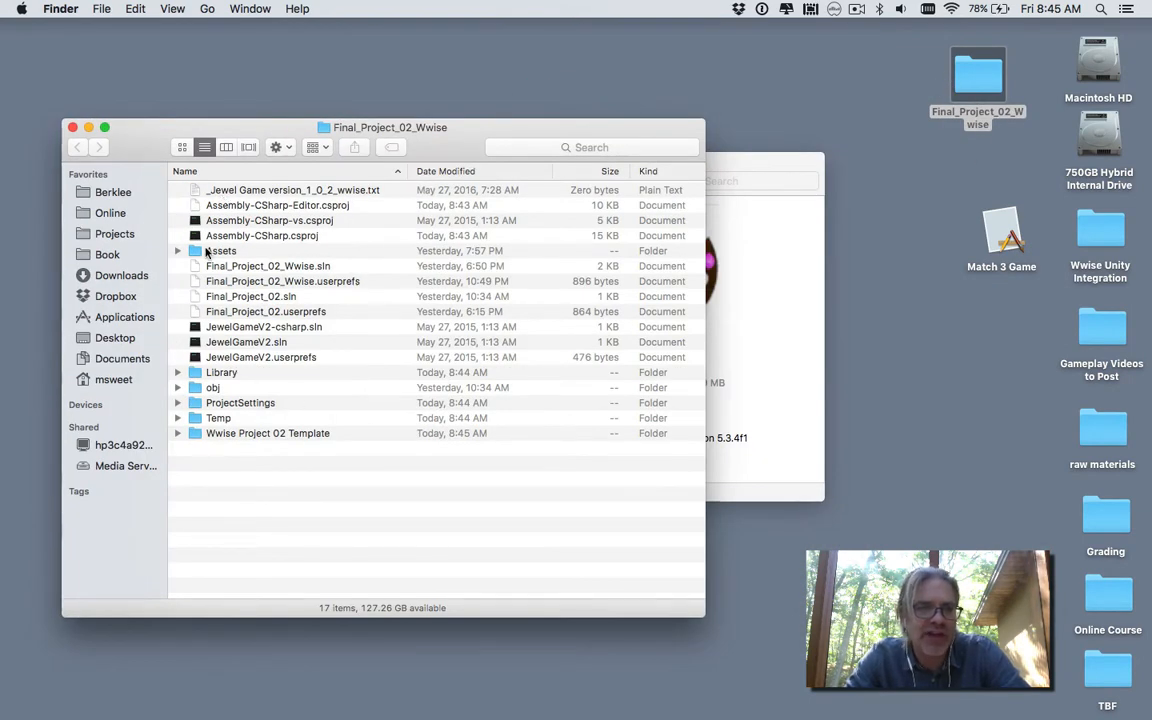
double_click(215, 251)
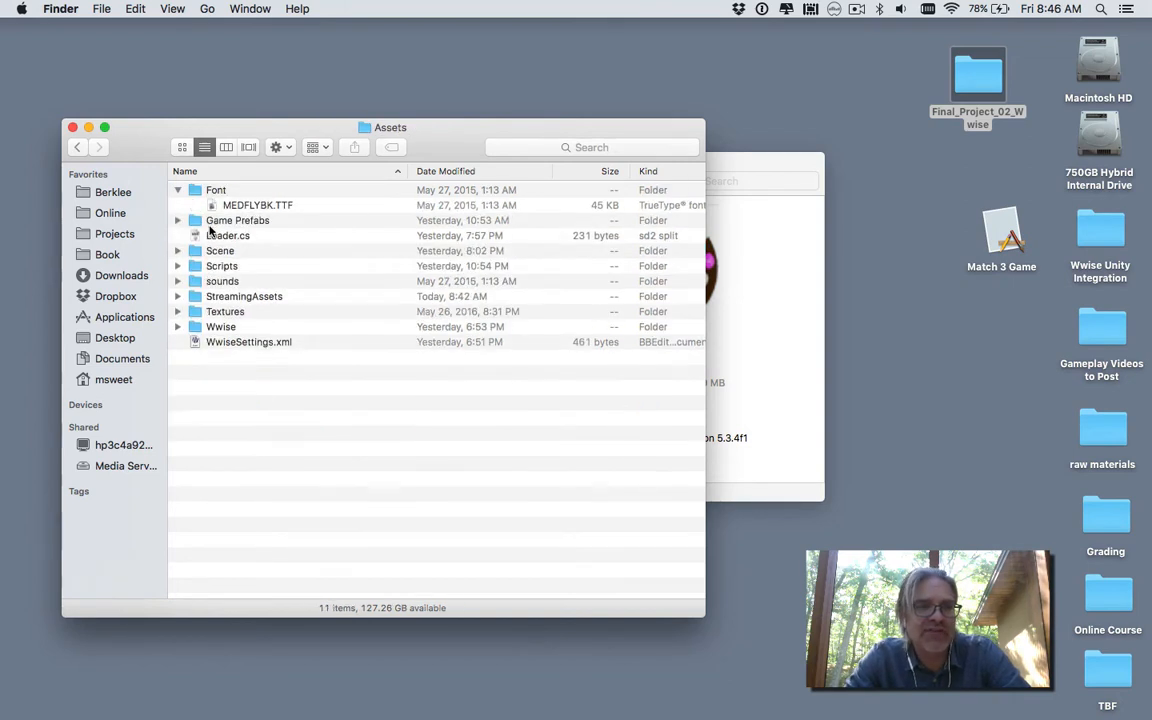
left_click(260, 297)
double_click(260, 297)
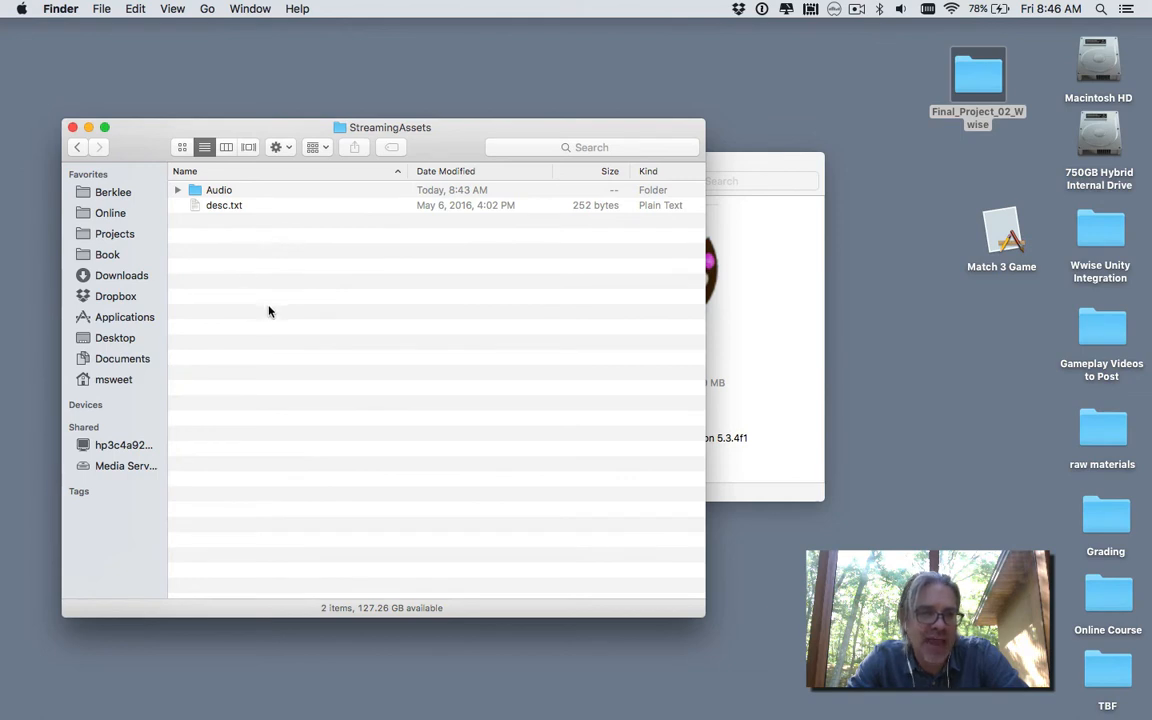
left_click(211, 206)
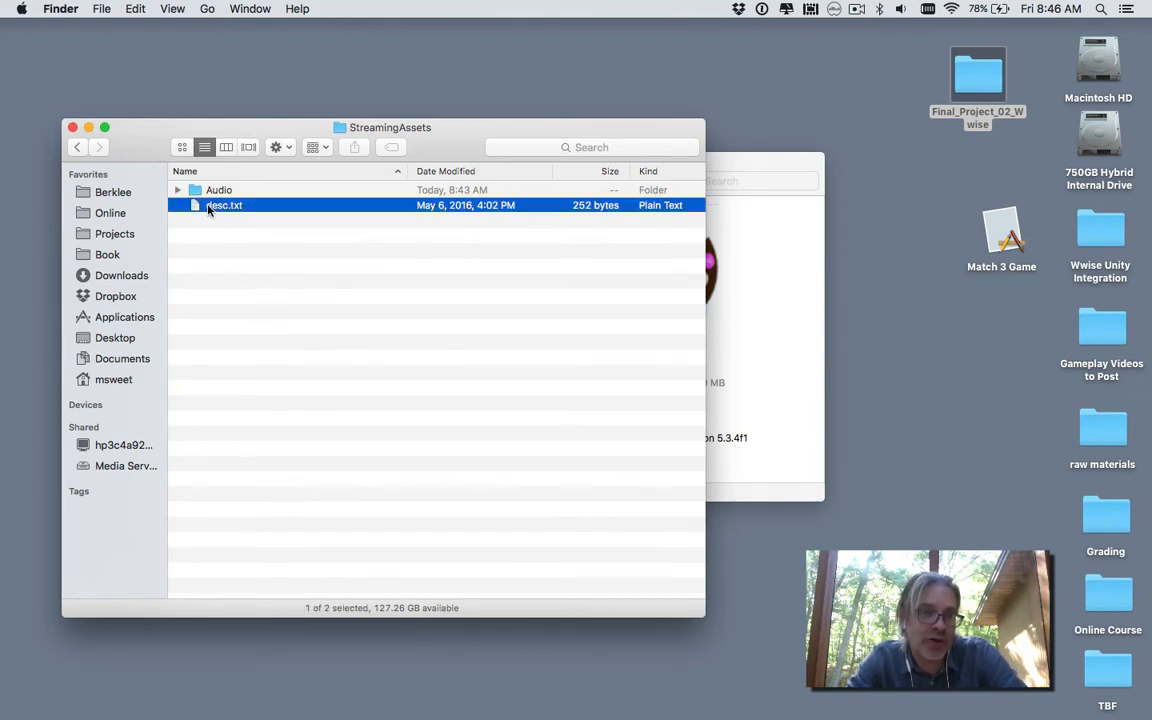
key("space")
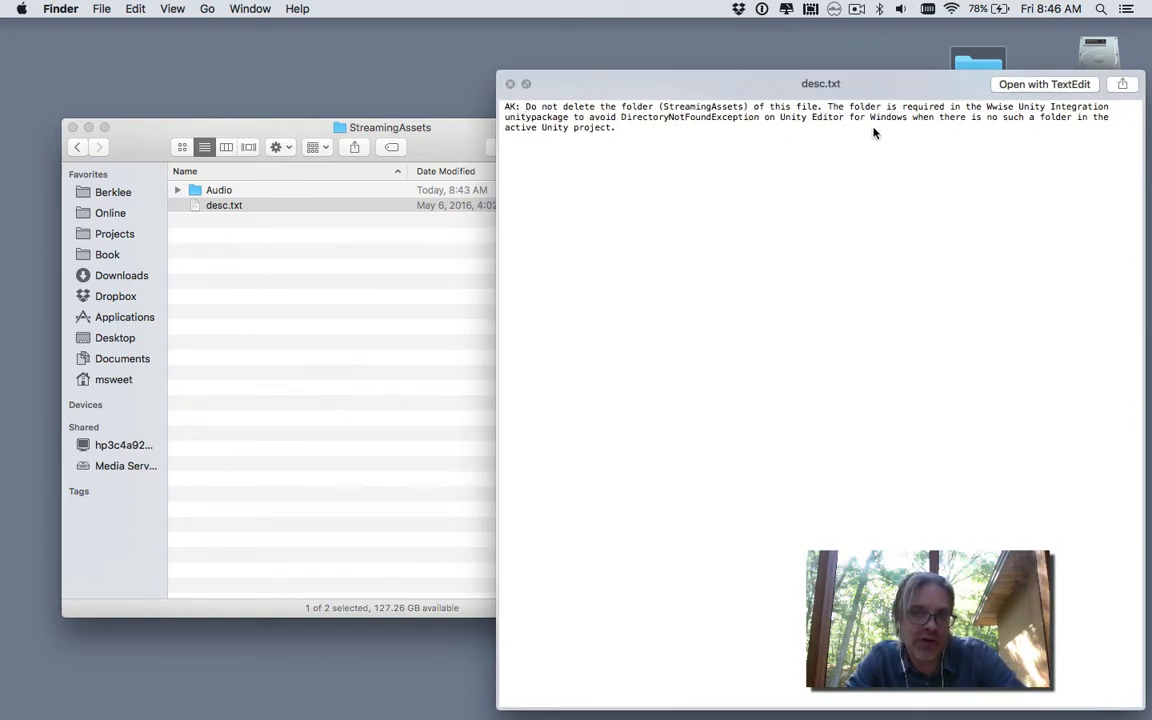
key("space")
Step: Paste the copied Mac and Windows folders into Audio/GeneratedSoundBanks and expand the Mac folder to check its files
double_click(258, 190)
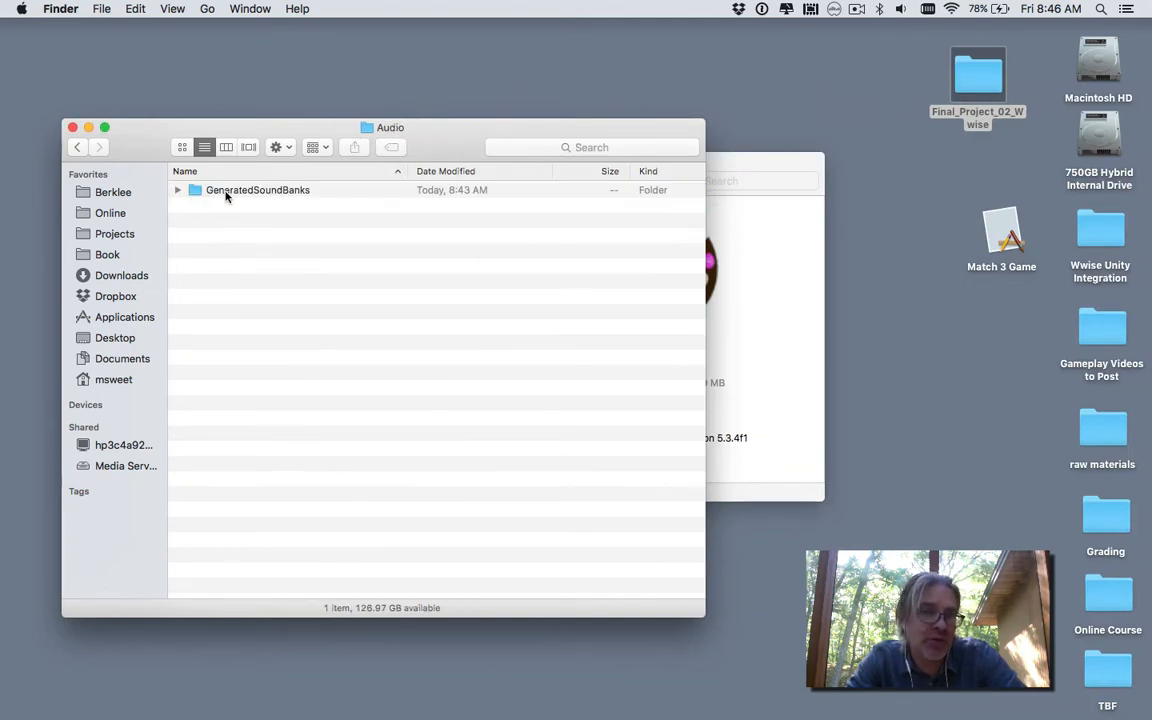
double_click(230, 192)
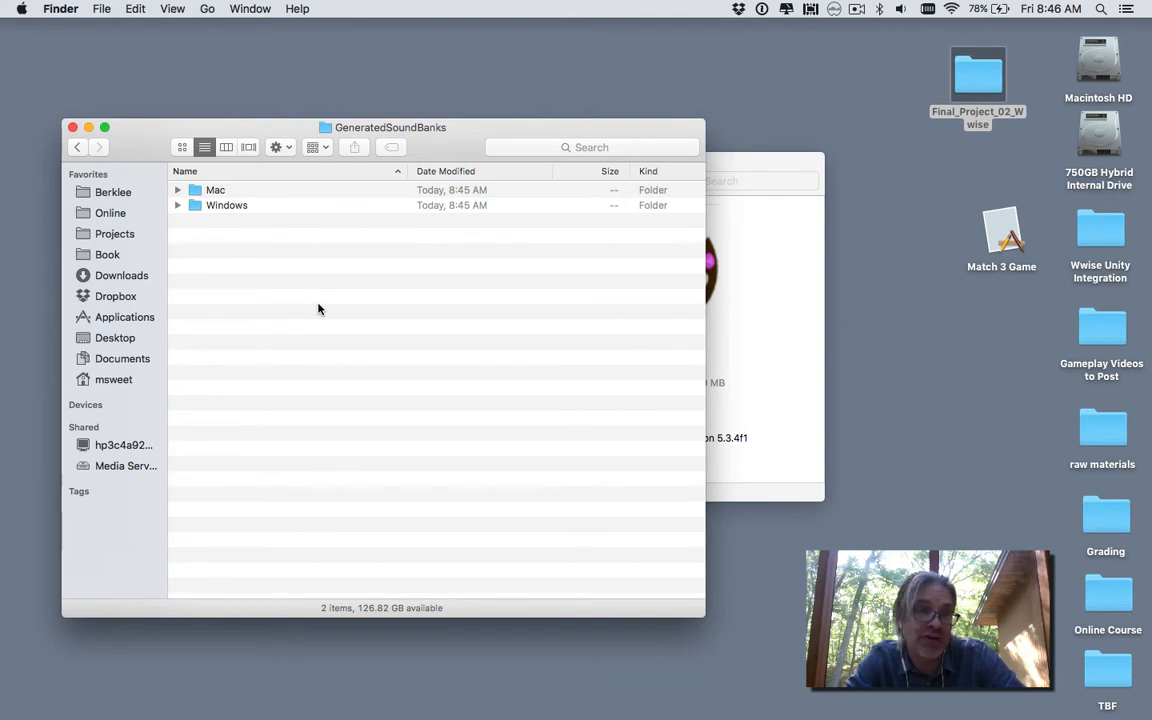
left_click(177, 191)
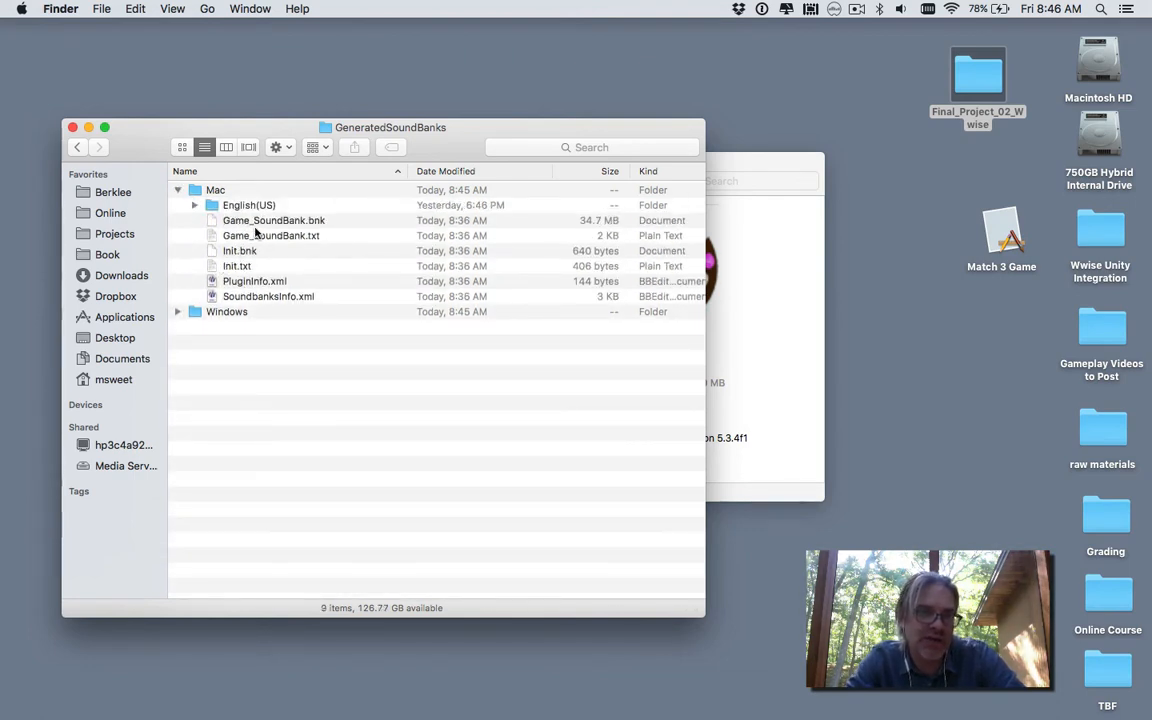
Step: Select Game_SoundBank.bnk to check it, collapse the Mac folder, and close the GeneratedSoundBanks window
left_click(224, 219)
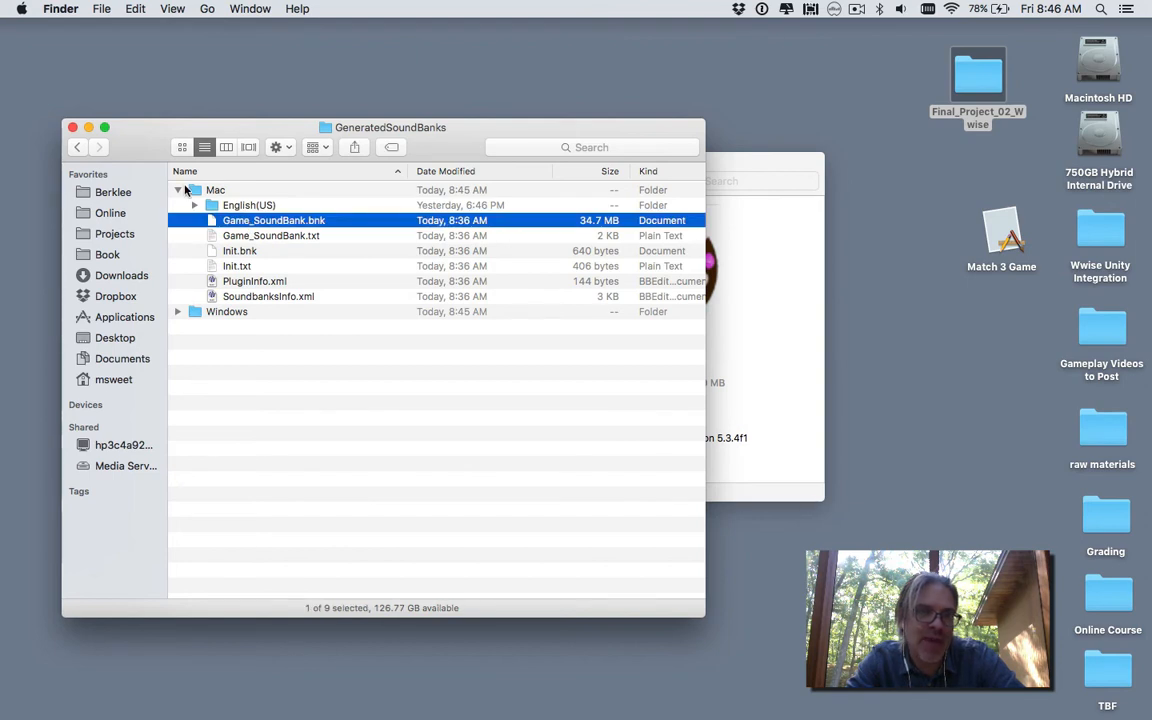
left_click(178, 190)
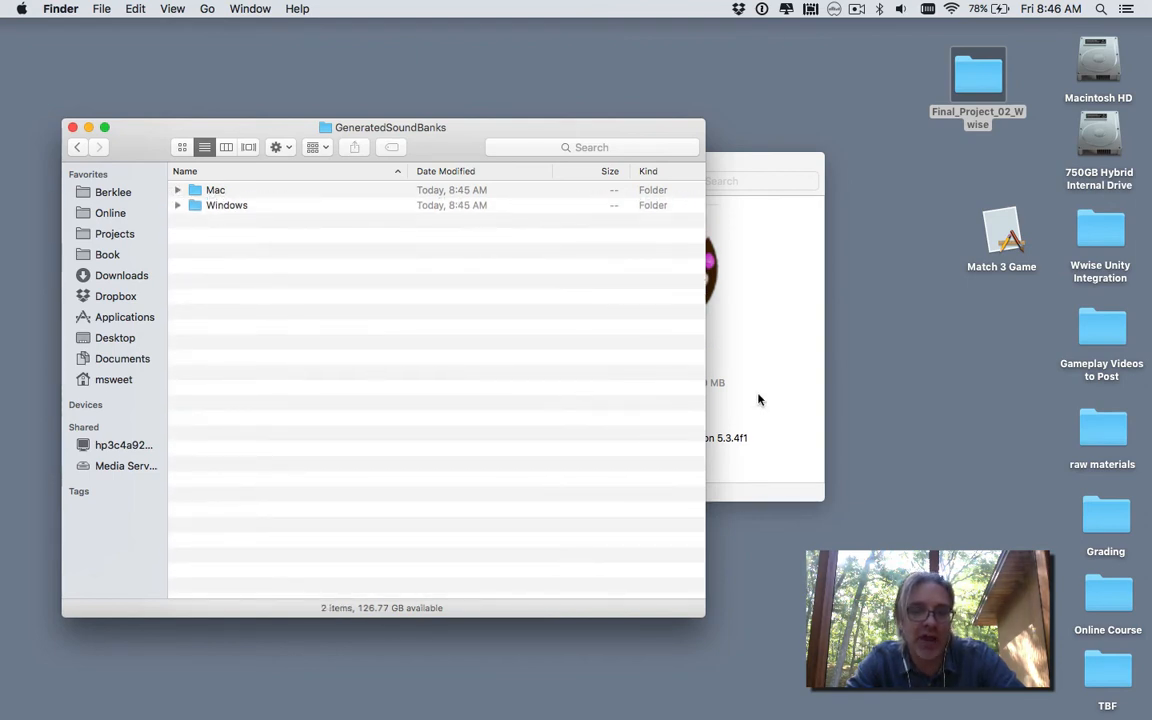
key("super+w")
Step: Switch to Unity and open the Build Settings for the project
key("super+Tab")
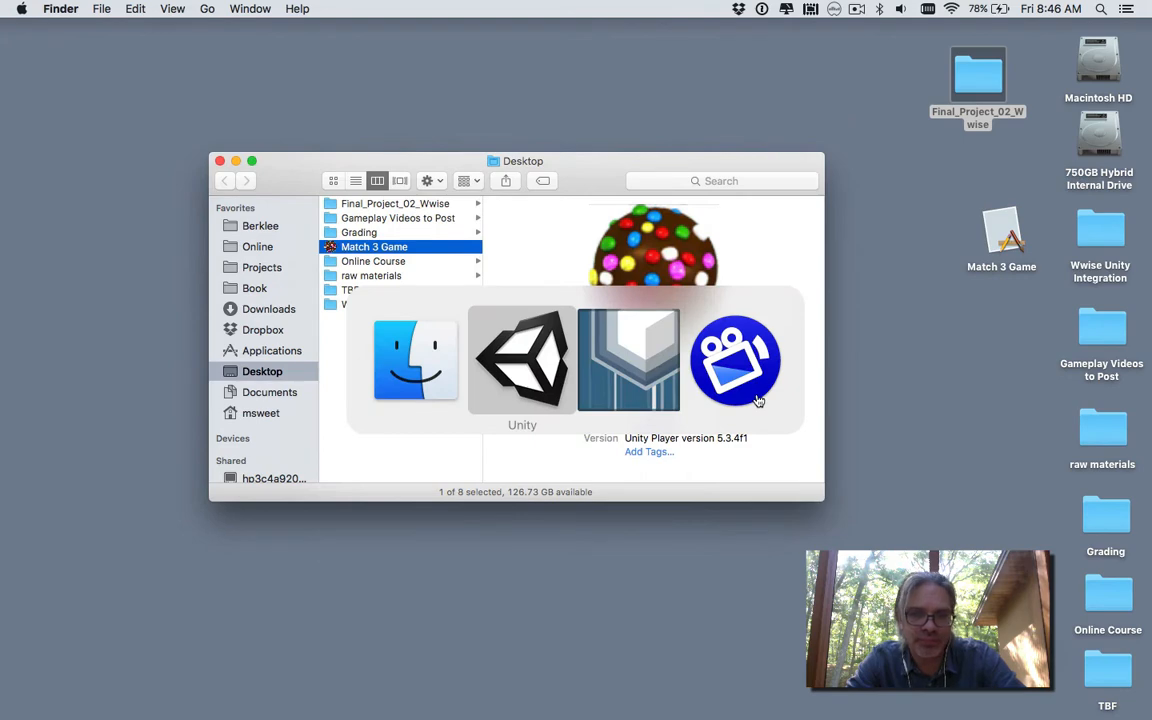
left_click(552, 364)
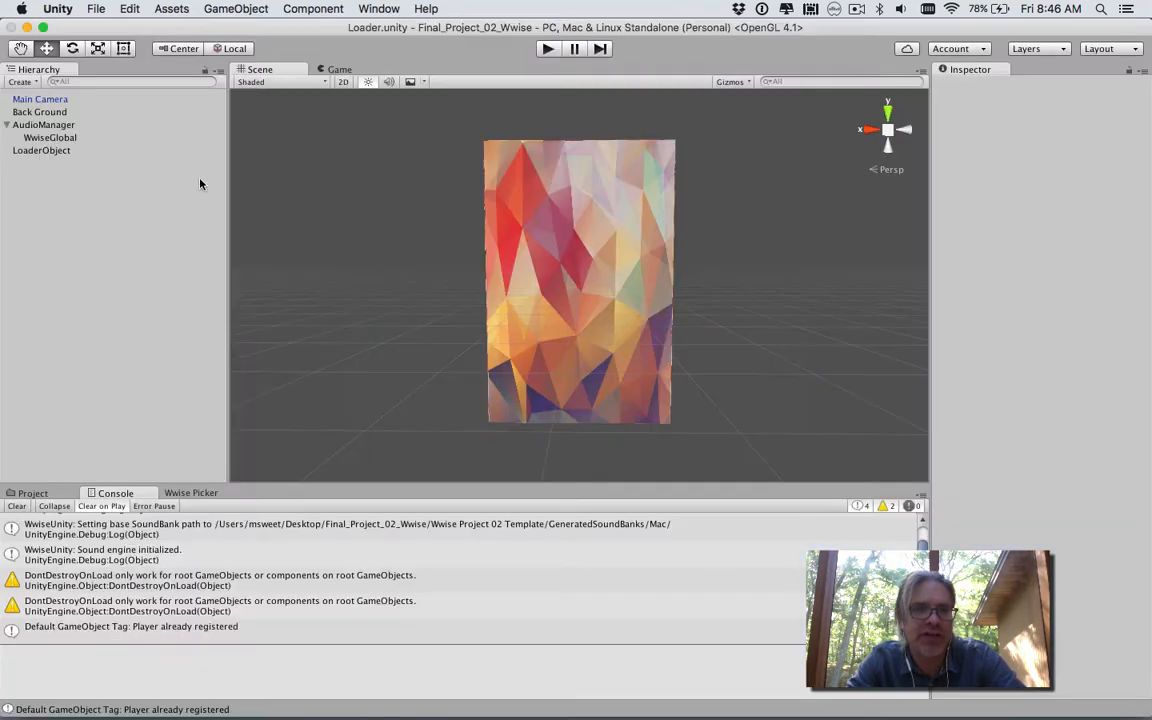
left_click(96, 8)
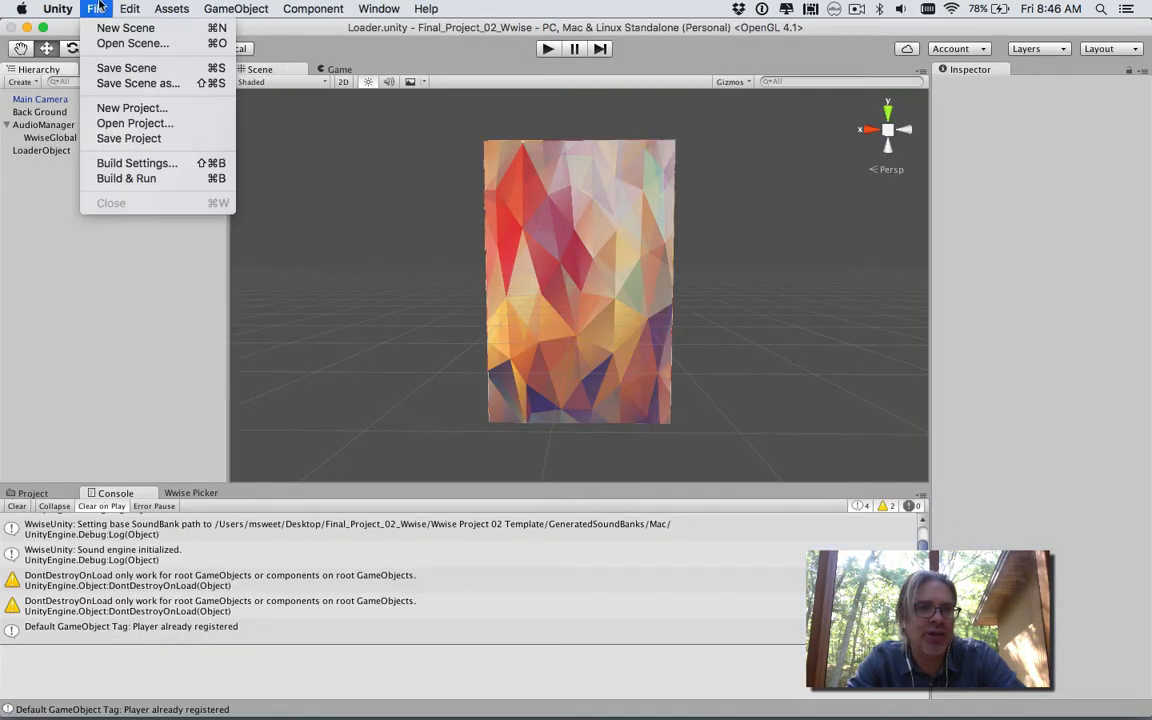
left_click(152, 162)
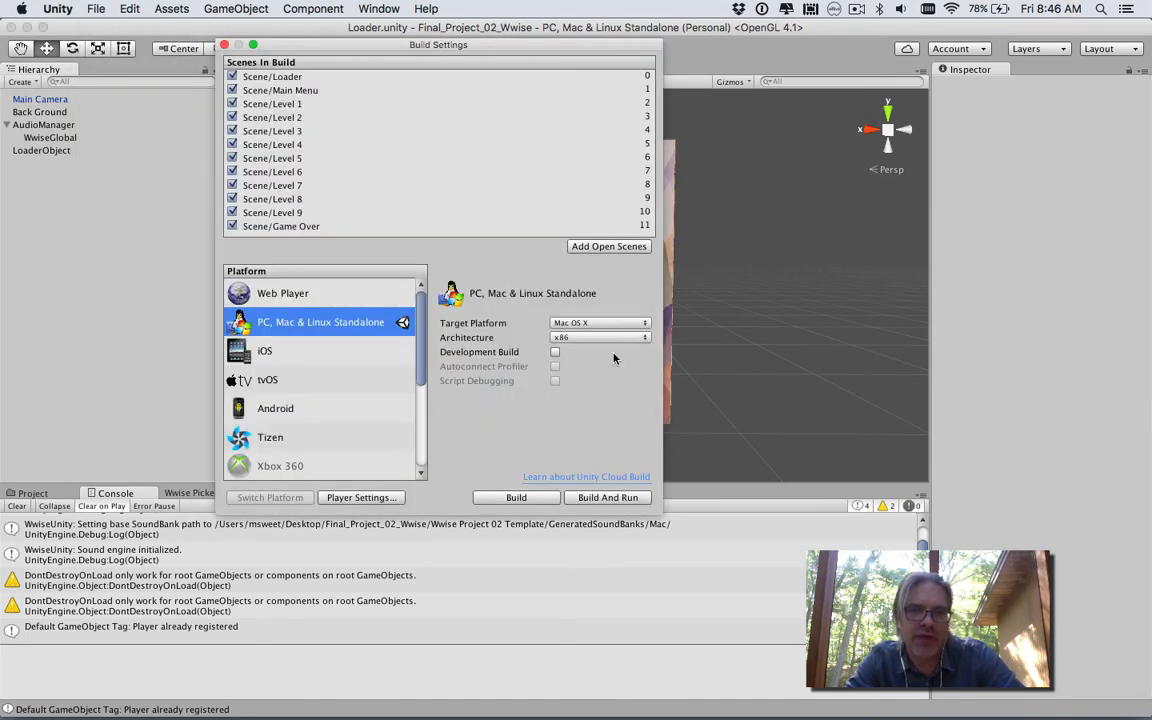
Step: Build the Mac OS X standalone to the Desktop under the name Match 3 Game with Wwise Sound
left_click(539, 499)
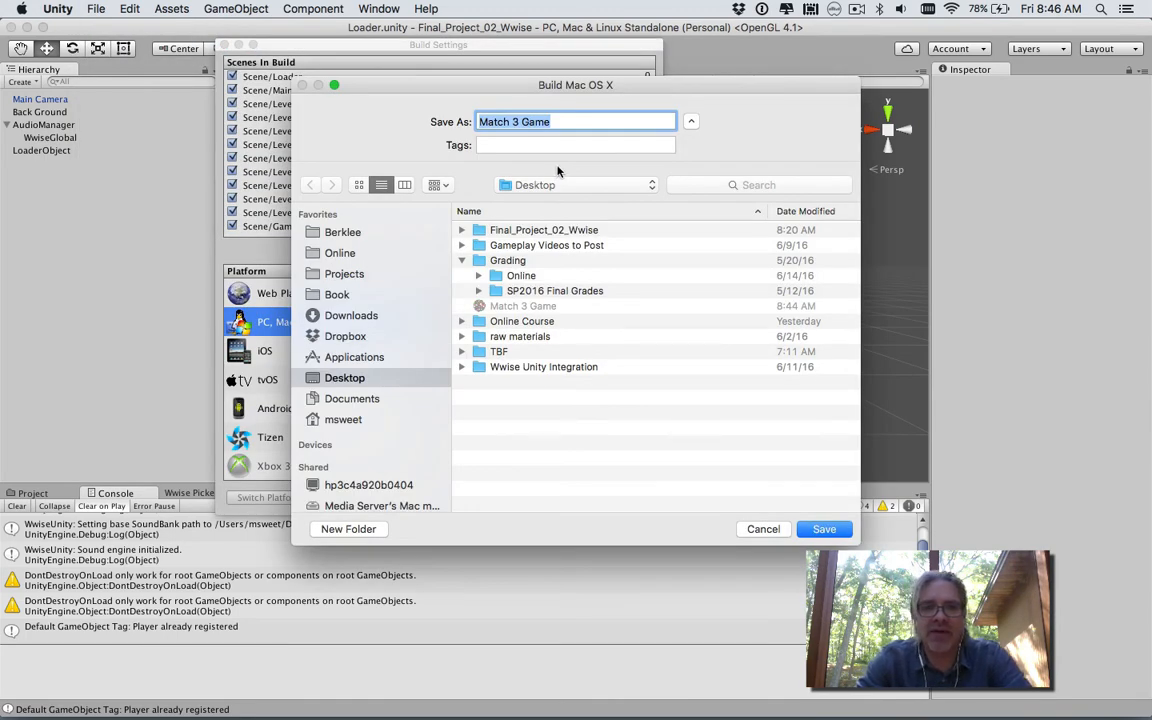
left_click(569, 116)
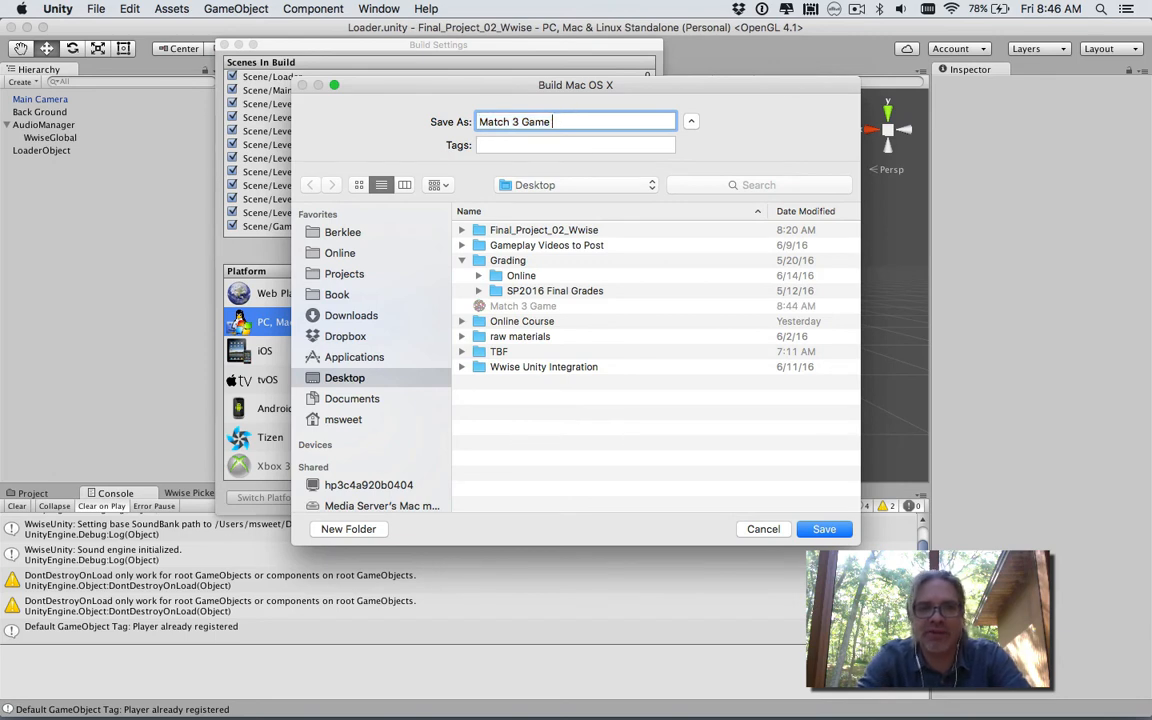
type("with Wwise Sound")
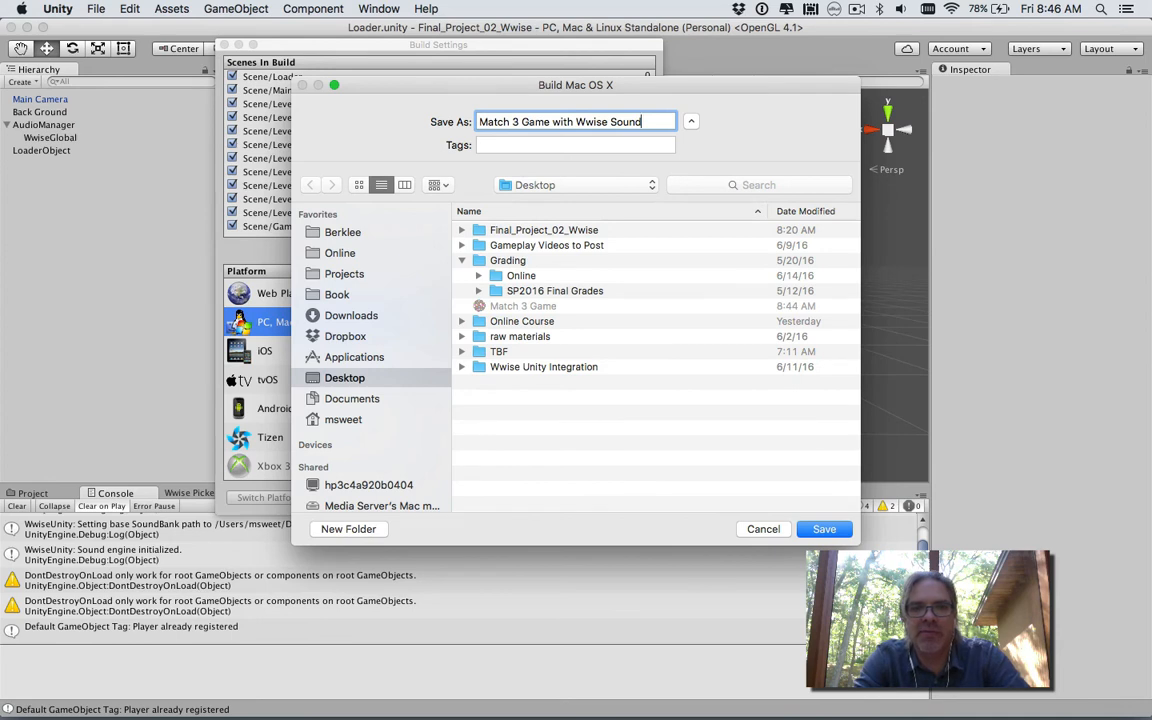
key("Return")
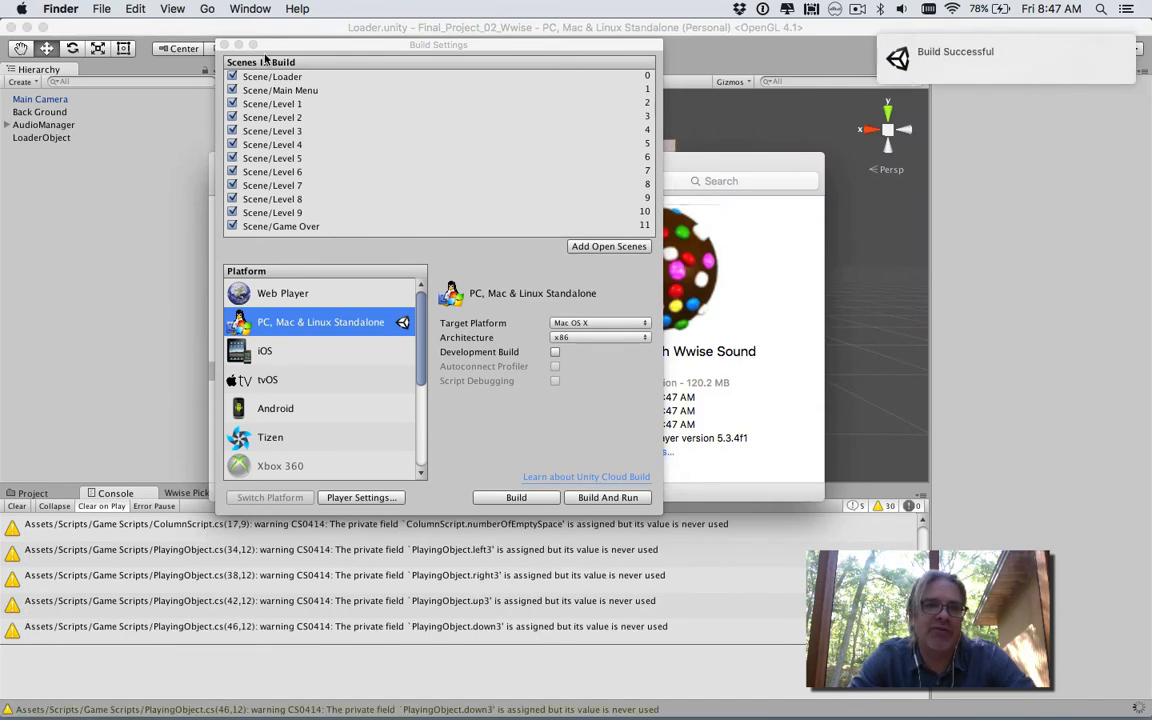
Step: Close the Build Settings, then clear the desktop by hiding the other applications and closing the Finder window
left_click(224, 46)
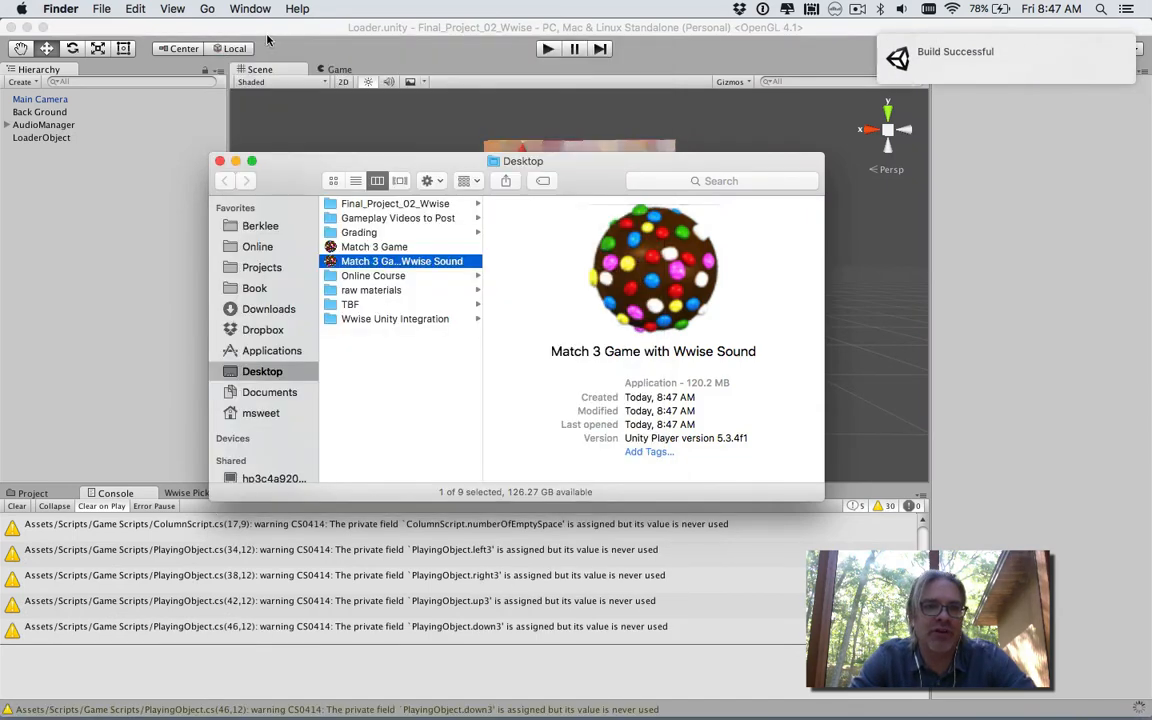
left_click(267, 40)
key("super+Tab")
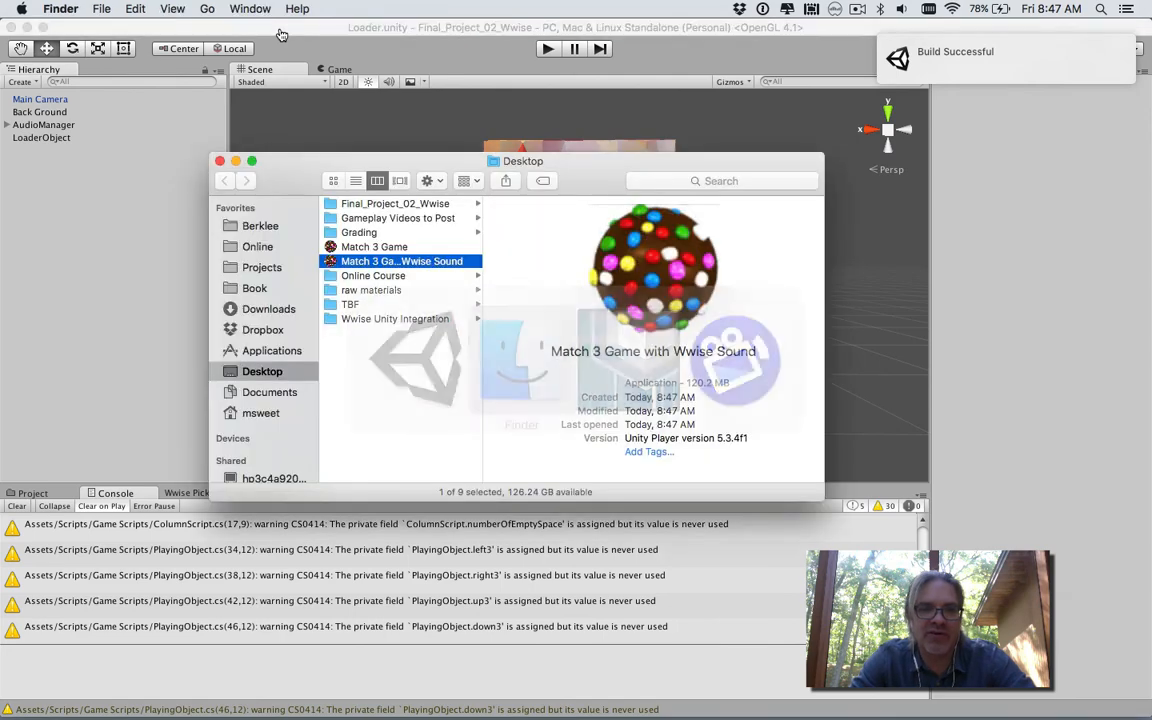
key("alt+super+h")
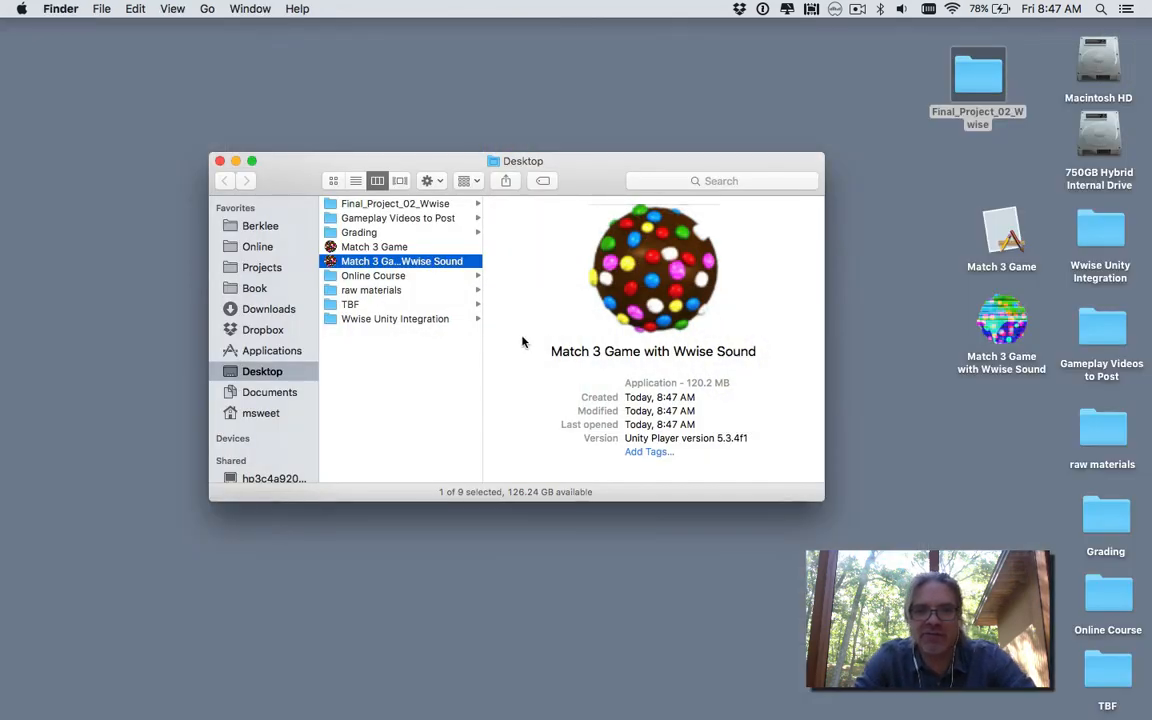
key("super+w")
Step: Launch Match 3 Game with Wwise Sound from the desktop and start it with the preset graphics configuration
left_click(1002, 322)
left_click_drag(1002, 322, 997, 313)
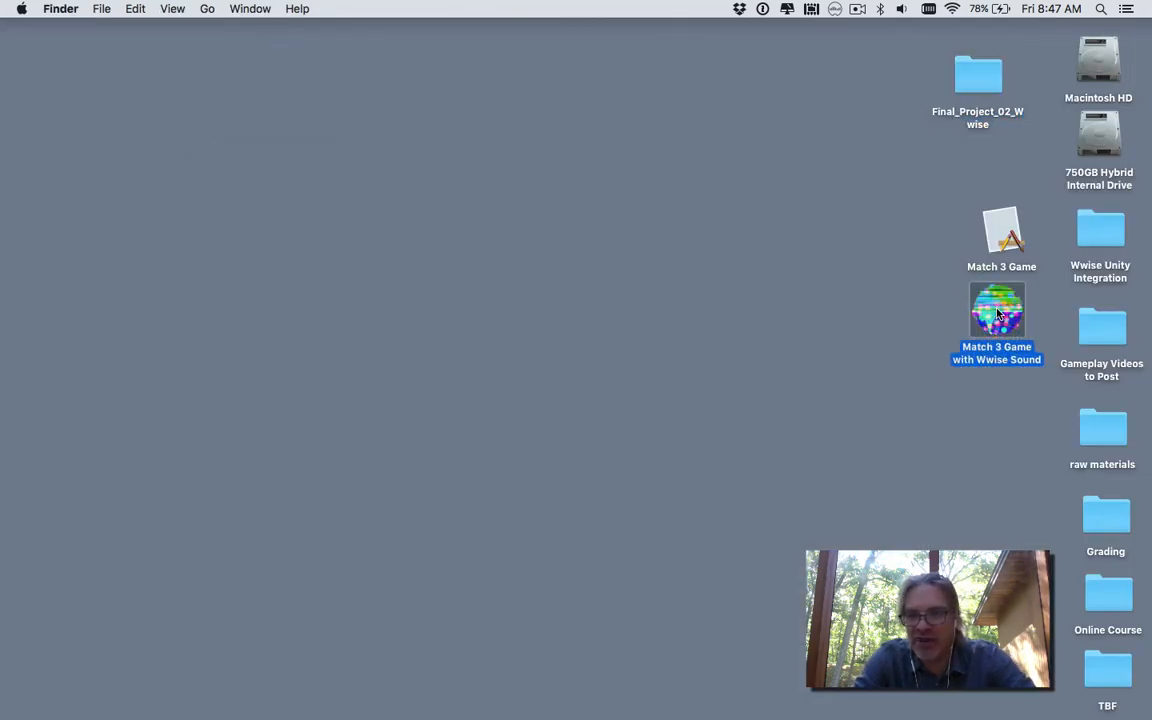
double_click(997, 313)
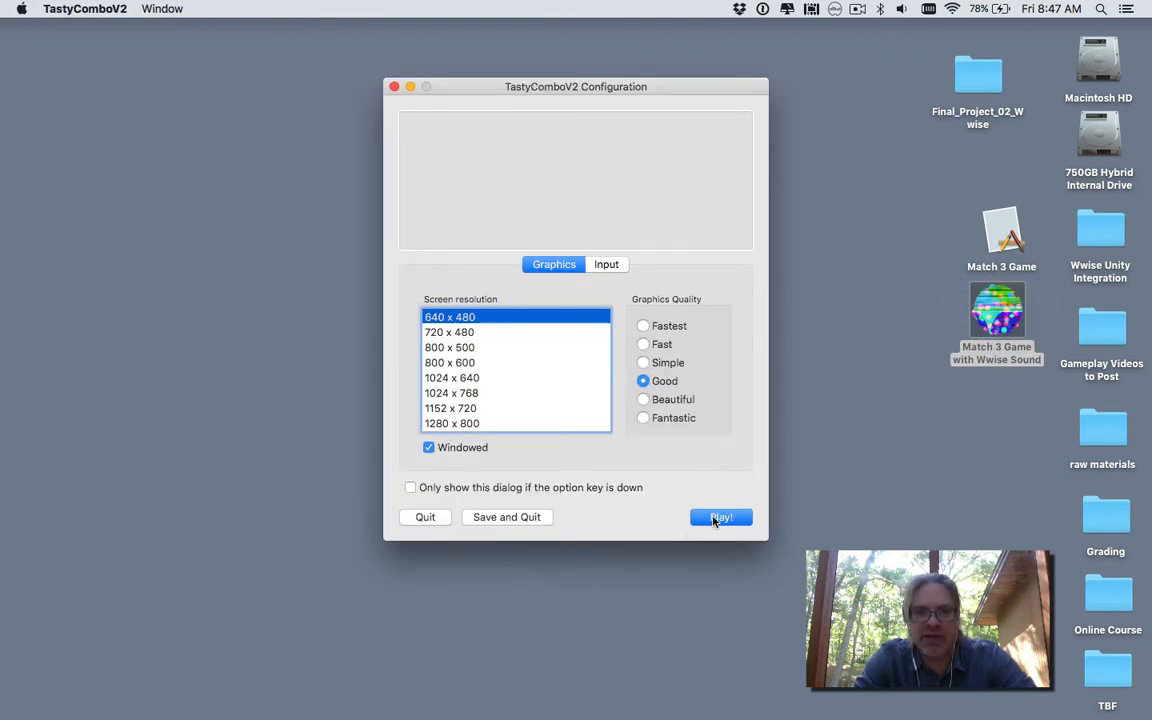
left_click(702, 517)
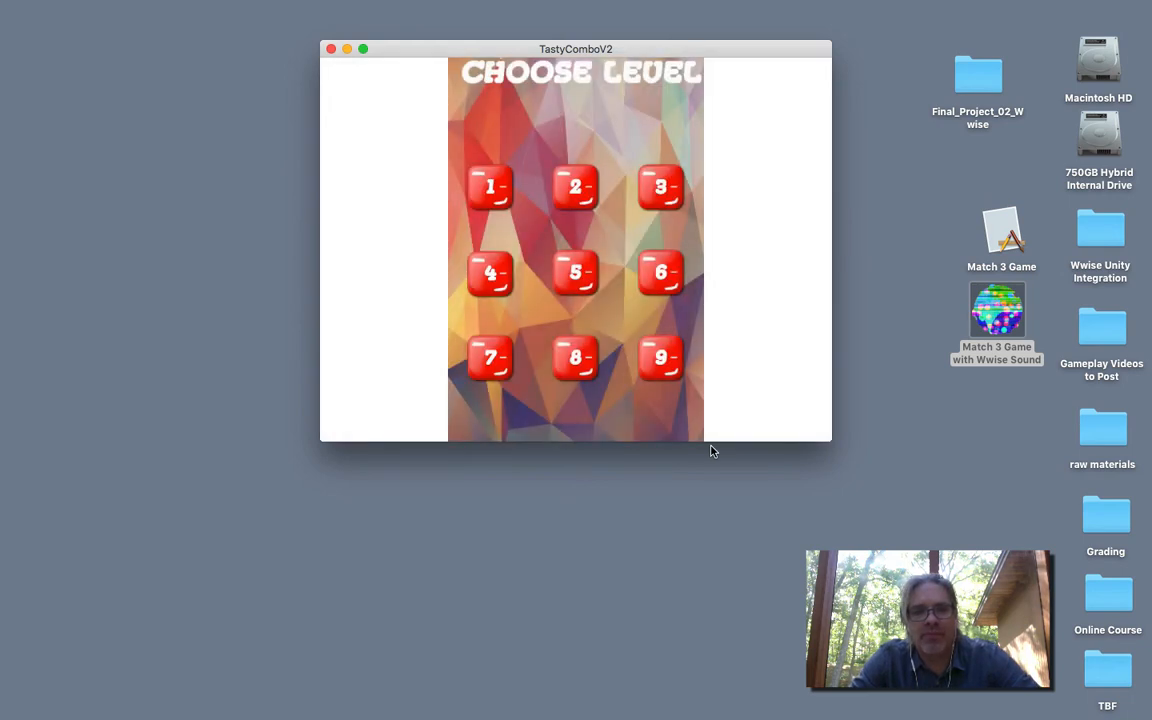
Step: Test the built game by playing level 1 with a few candy swaps, and quit it
left_click(480, 198)
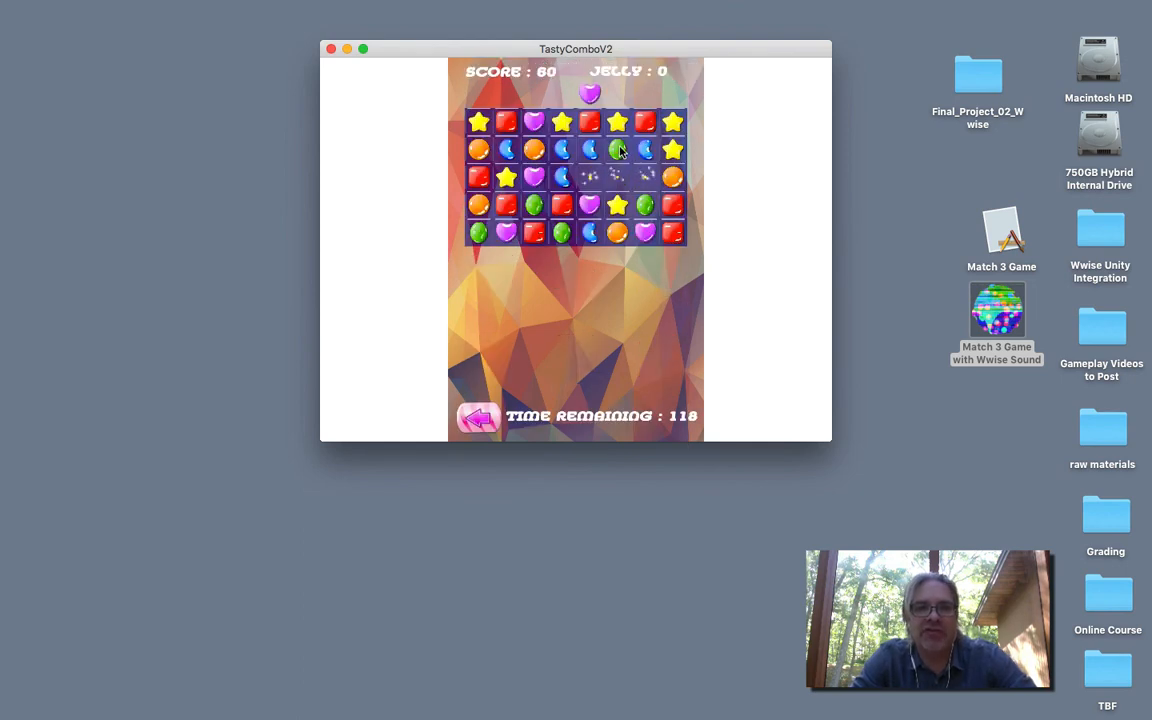
left_click_drag(645, 176, 622, 177)
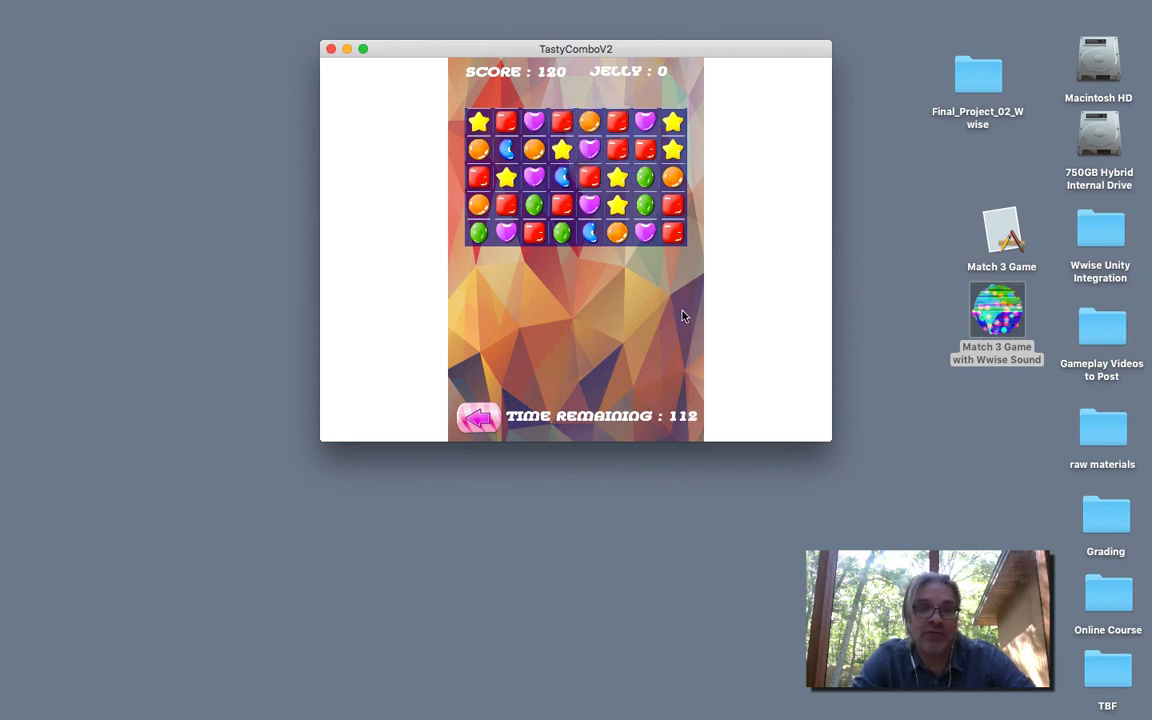
key("super+q")
Step: Switch back to Unity
key("super+Tab")
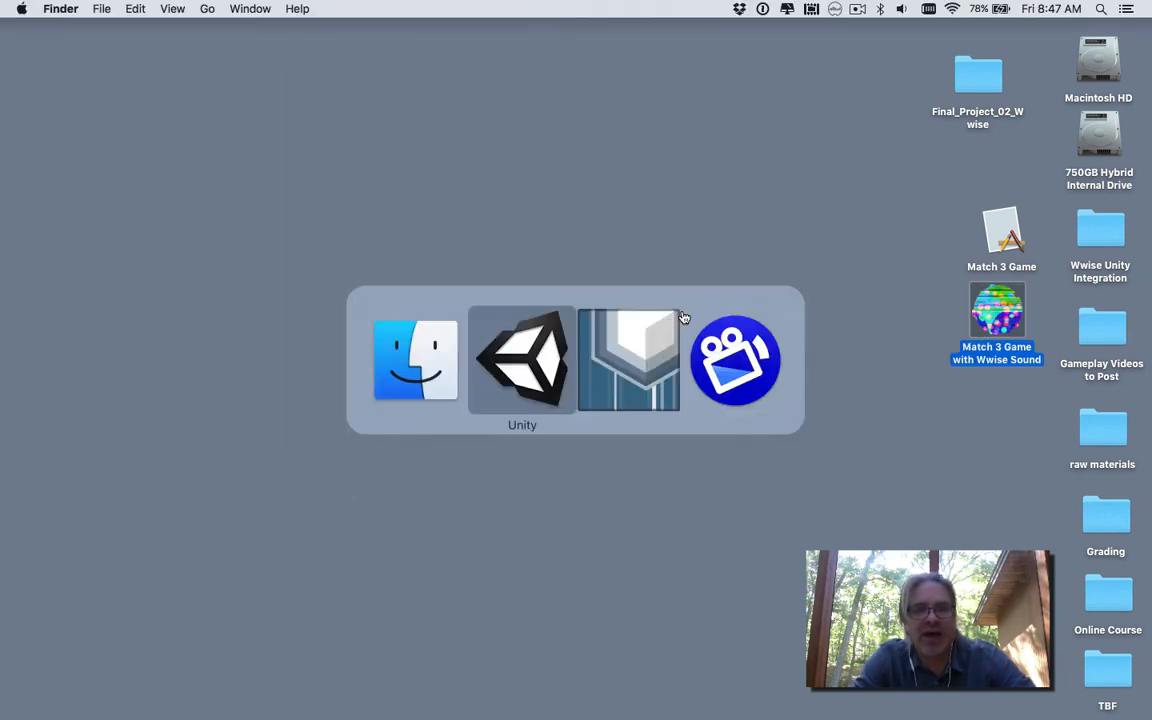